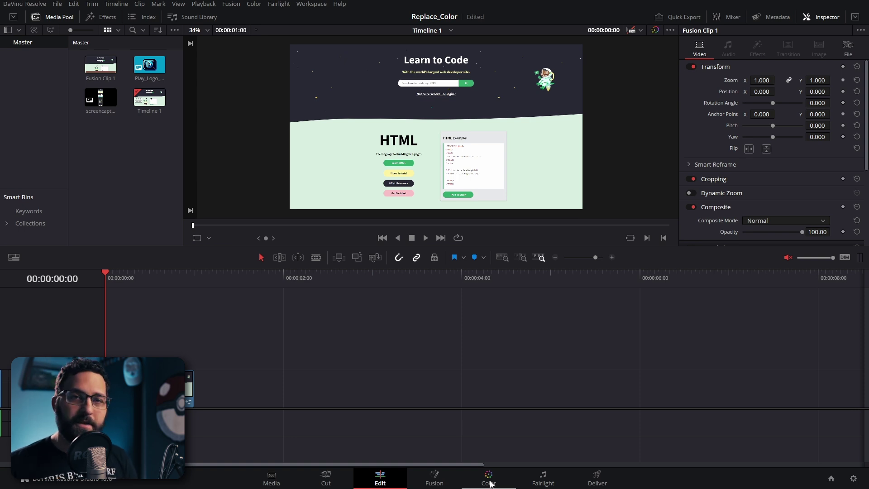
Switch to the Color page, hide the Gallery and Clips, and show the Effects library.
click(488, 480)
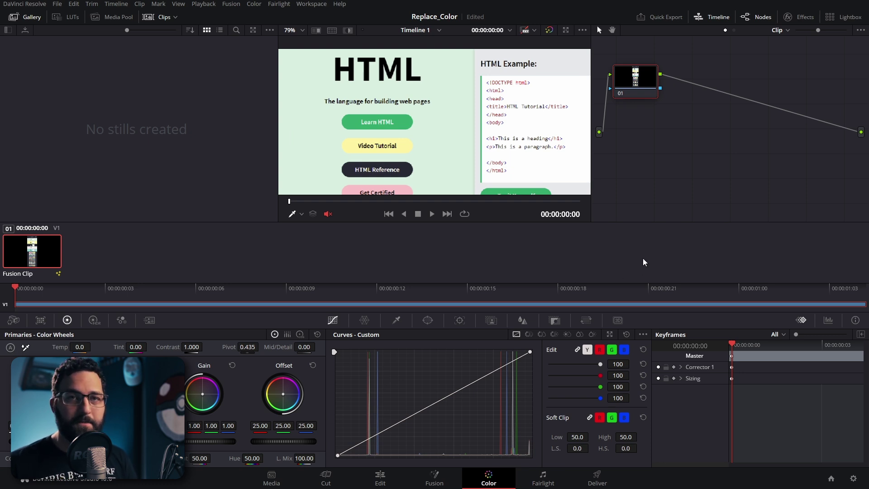
click(160, 17)
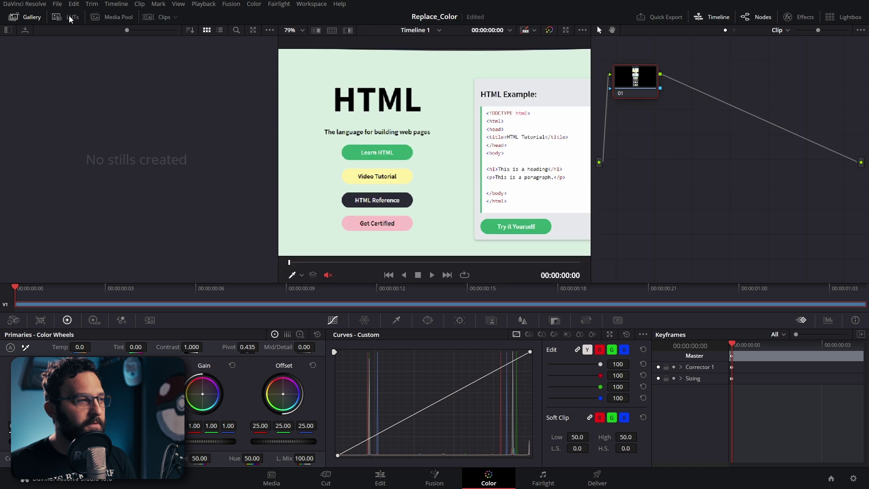
click(26, 17)
click(788, 16)
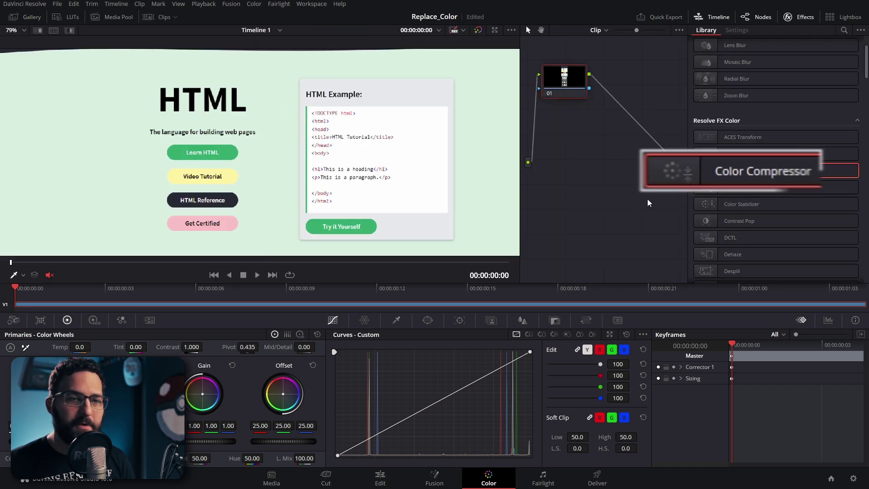
Apply Color Compressor to node 01 with hue, saturation and luminance at 1.000, then disable it.
drag(760, 170, 569, 81)
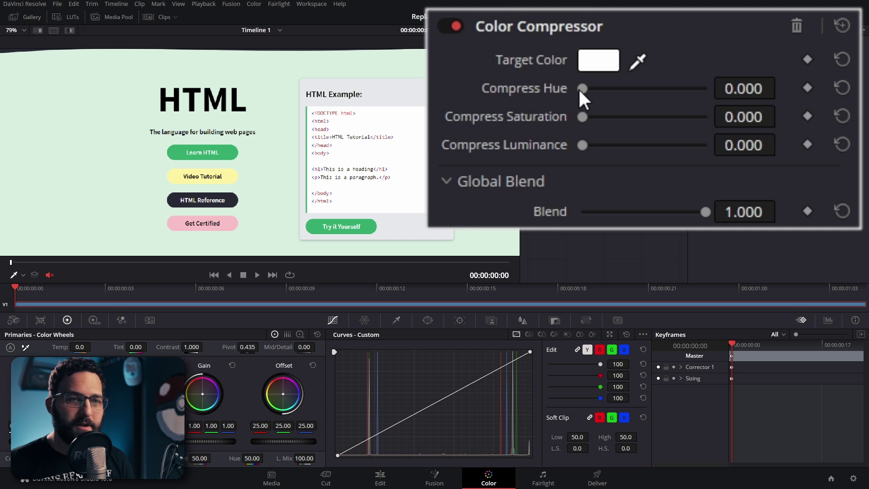
drag(582, 88, 705, 88)
drag(582, 116, 814, 131)
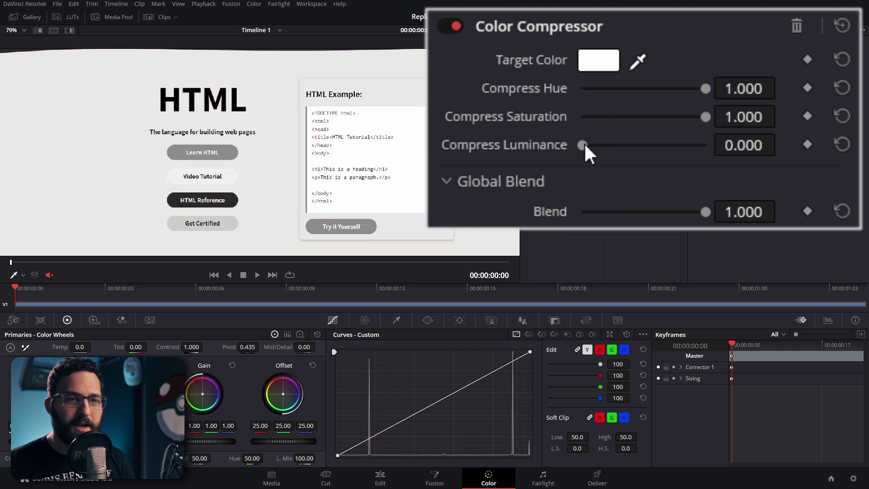
drag(582, 145, 786, 158)
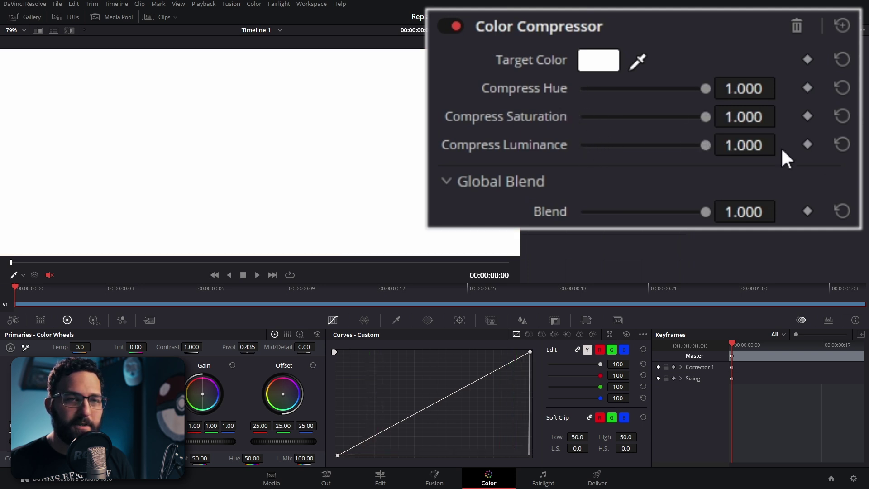
click(453, 25)
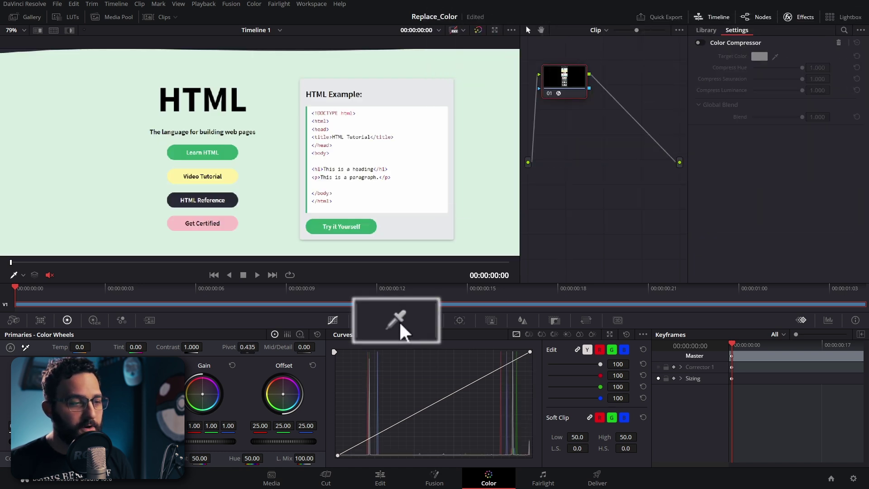
Qualify the Learn HTML button's green with the eyedropper and preview the matte.
click(396, 320)
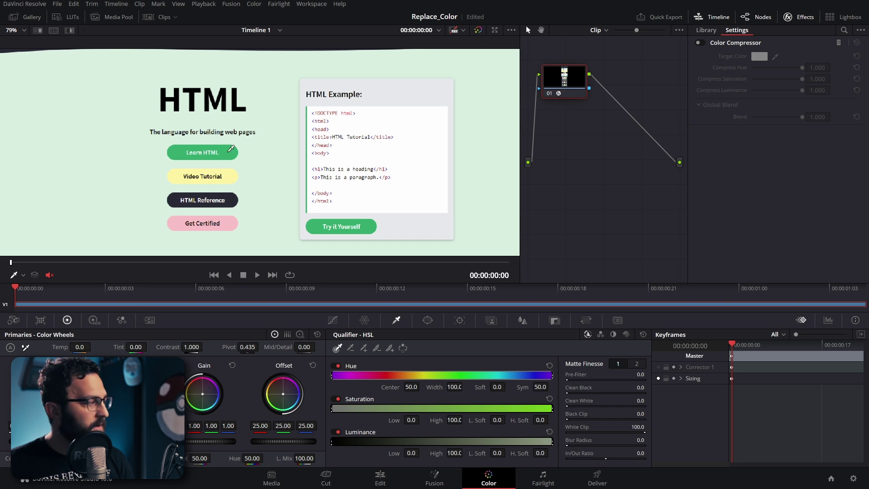
click(229, 151)
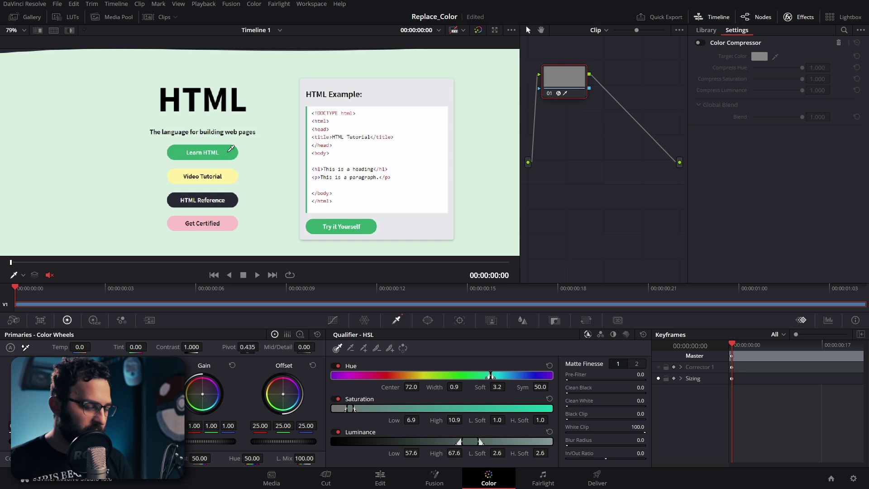
key(shift+h)
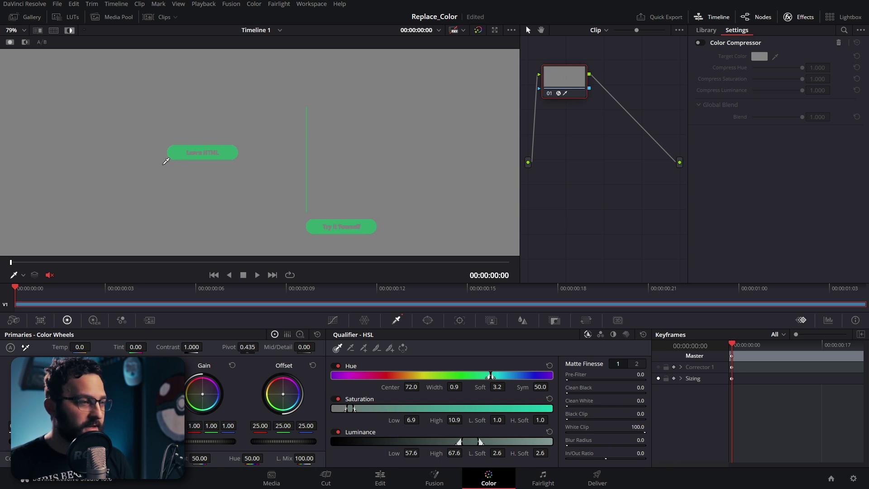
Draw a polygon Curve window around the Learn HTML button.
click(426, 320)
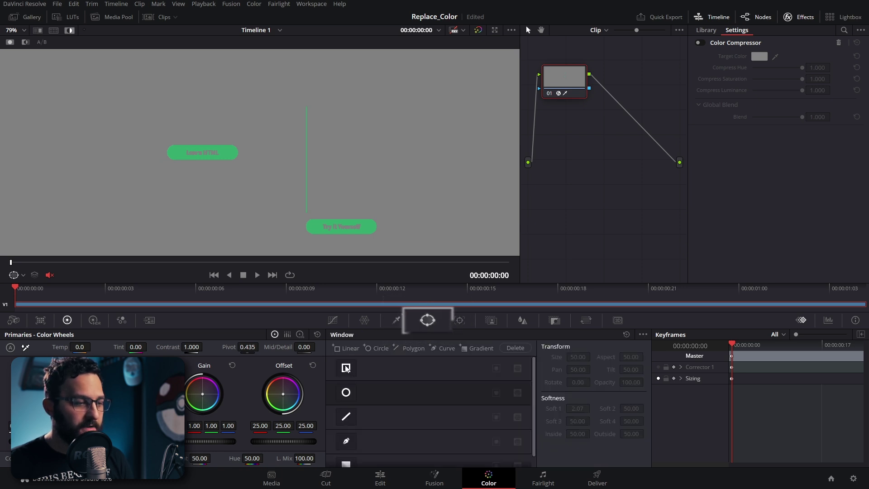
click(346, 442)
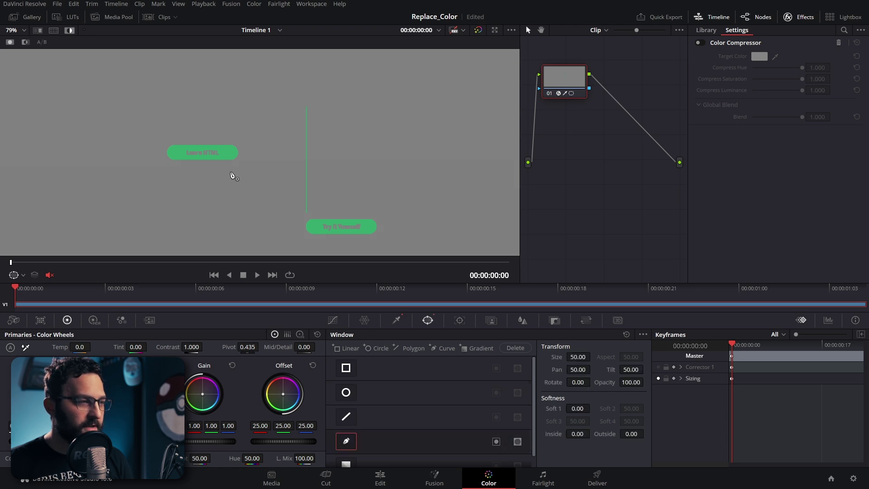
click(231, 172)
click(252, 155)
click(242, 135)
click(206, 137)
click(162, 138)
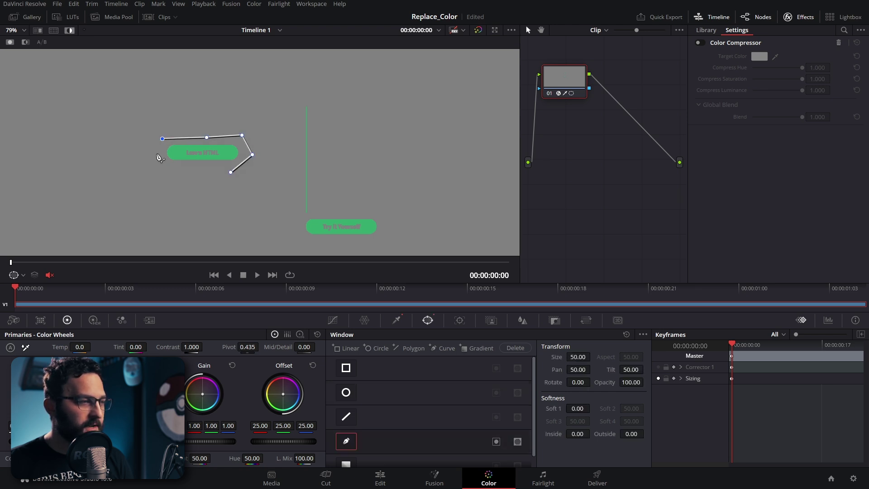
click(157, 161)
click(187, 175)
click(230, 172)
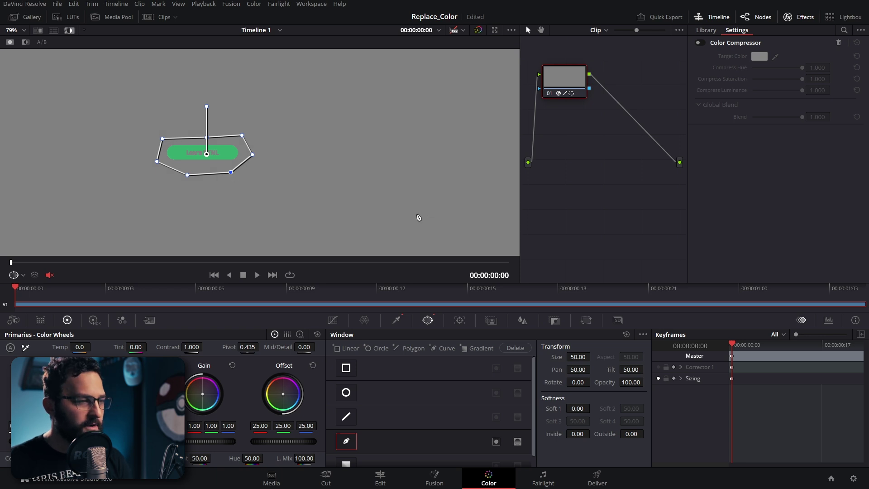
Turn off the matte highlight and window outline, then re-enable the Color Compressor.
key(shift+h)
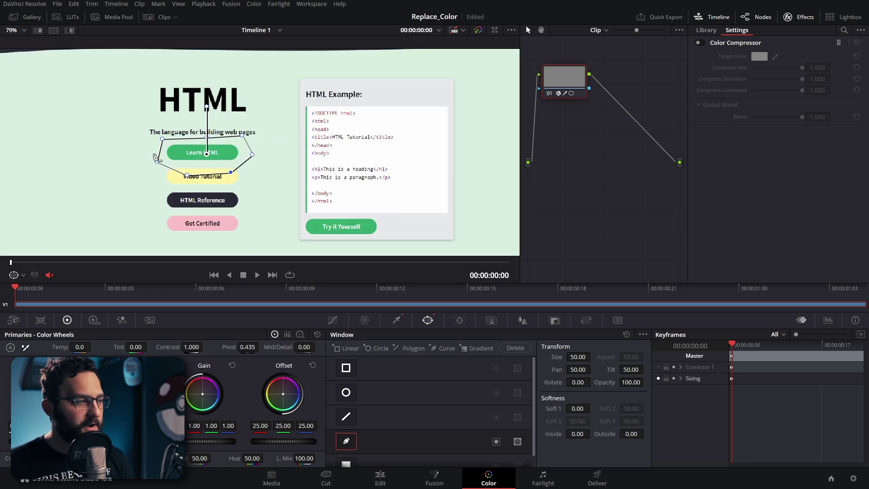
click(23, 275)
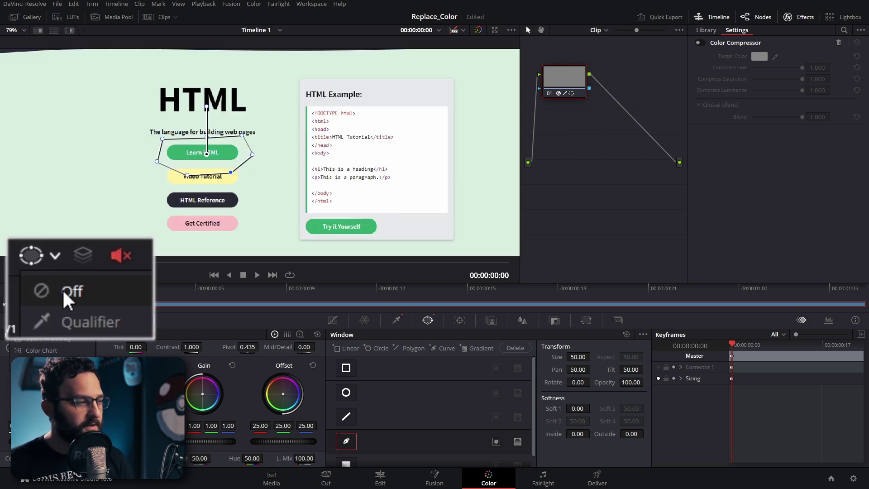
click(70, 293)
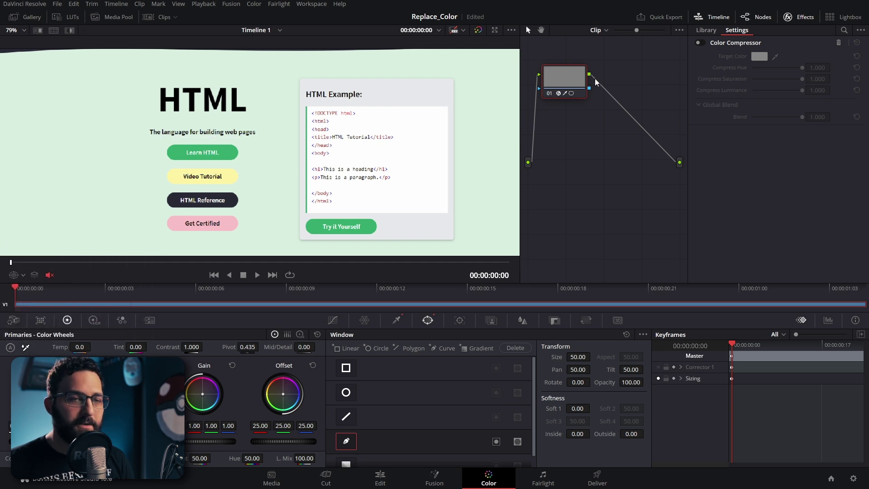
click(701, 43)
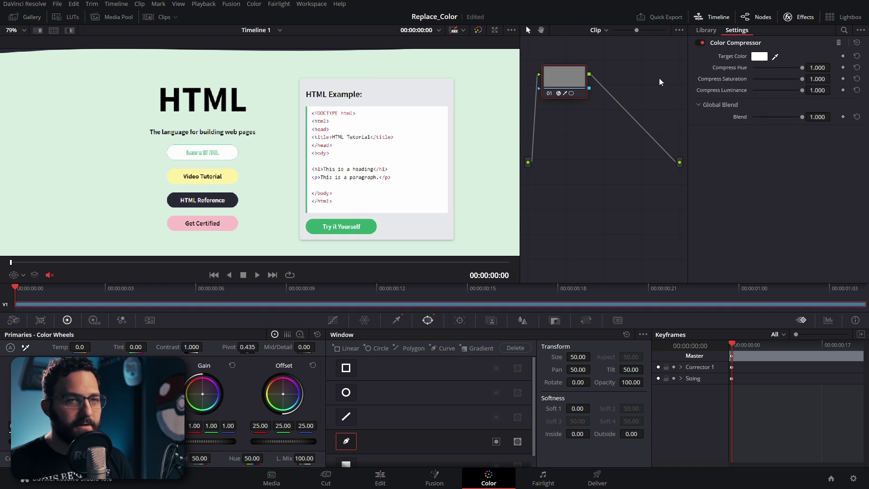
Set the Color Compressor target to #282a35, sampled from the HTML Reference button.
click(759, 56)
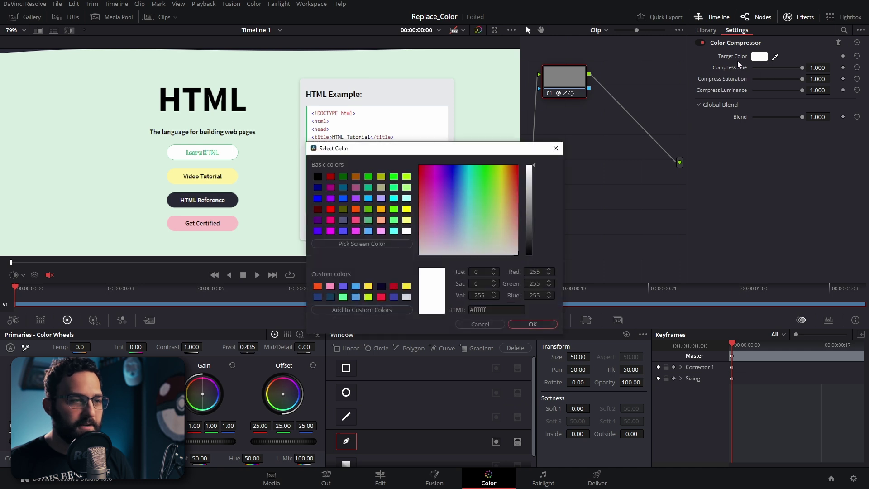
click(369, 247)
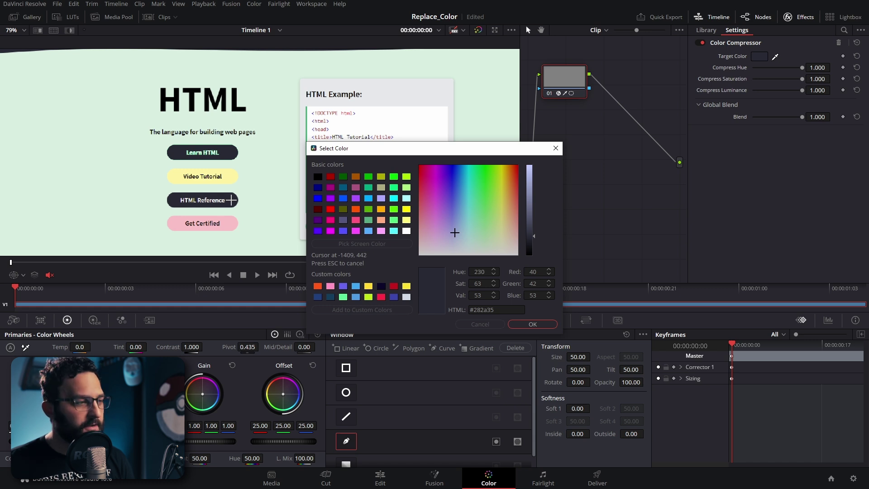
click(231, 200)
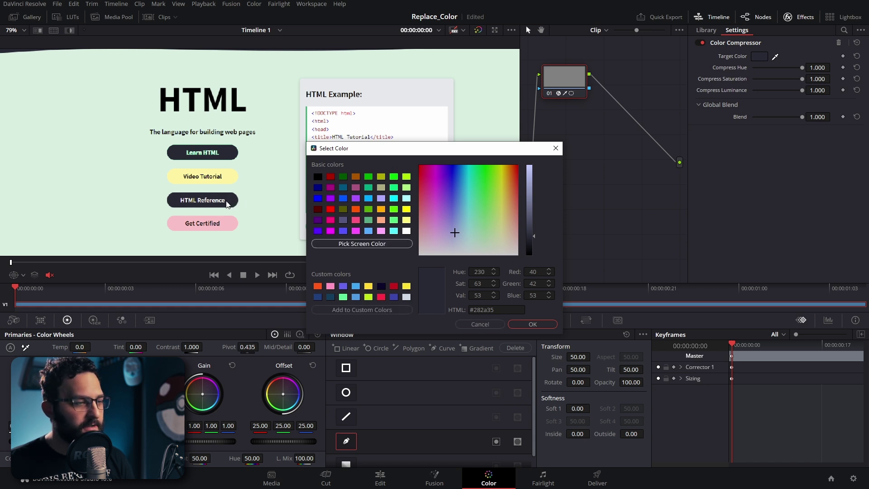
click(532, 324)
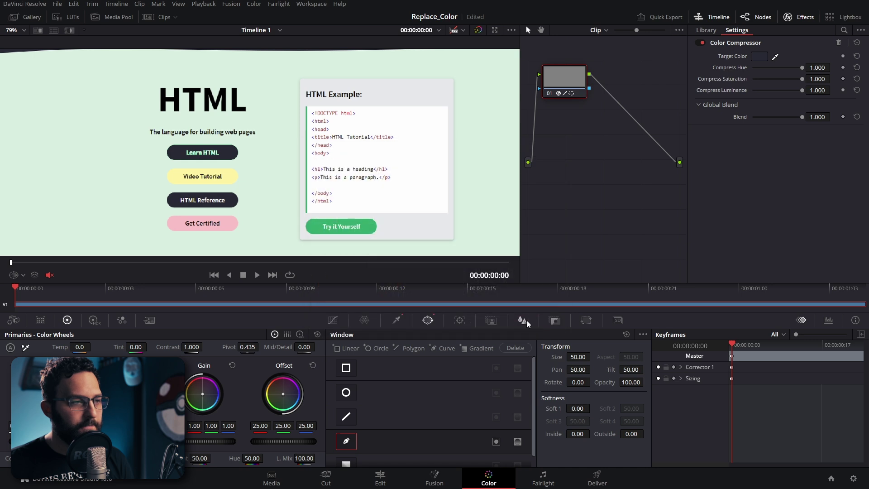
Refine the qualifier: Saturation Low 4.2, High 13.7, hue width 13.4, and a wider luminance range.
scroll(186, 169, up, 4)
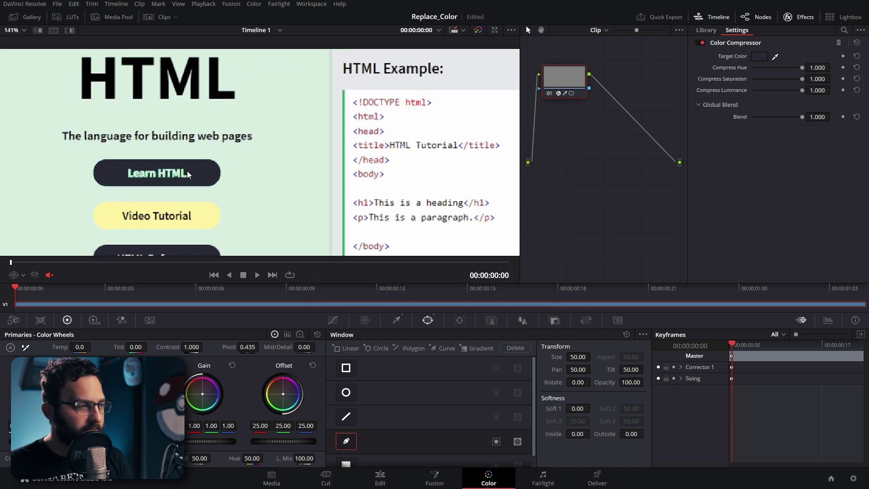
scroll(338, 159, up, 3)
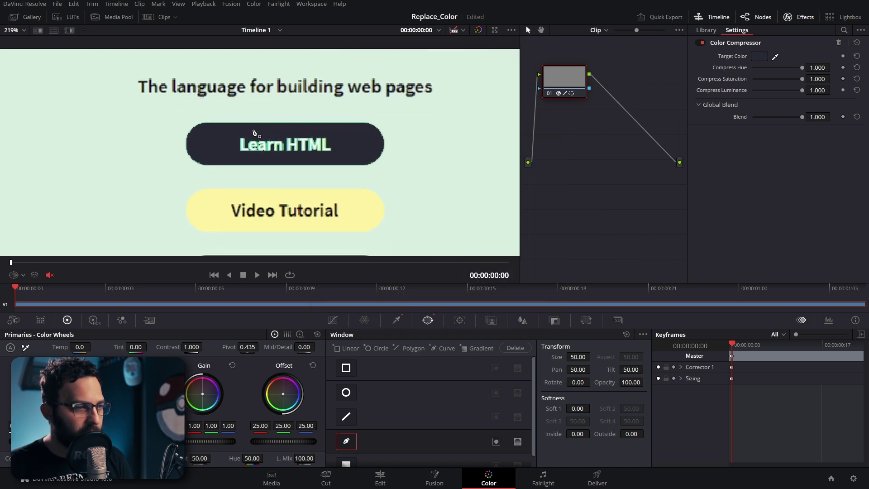
click(397, 320)
drag(412, 420, 422, 420)
drag(391, 395, 387, 394)
drag(446, 401, 460, 400)
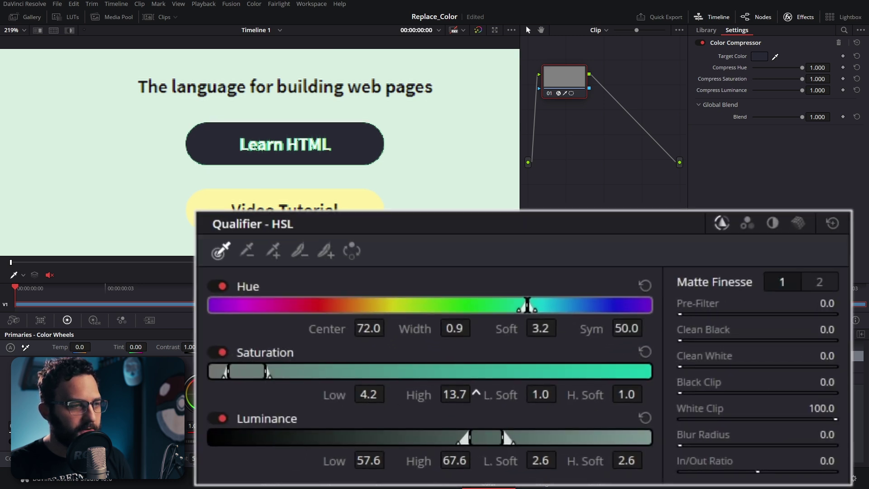
mouse_move(456, 328)
mouse_down()
mouse_move(479, 327)
mouse_move(458, 326)
mouse_up()
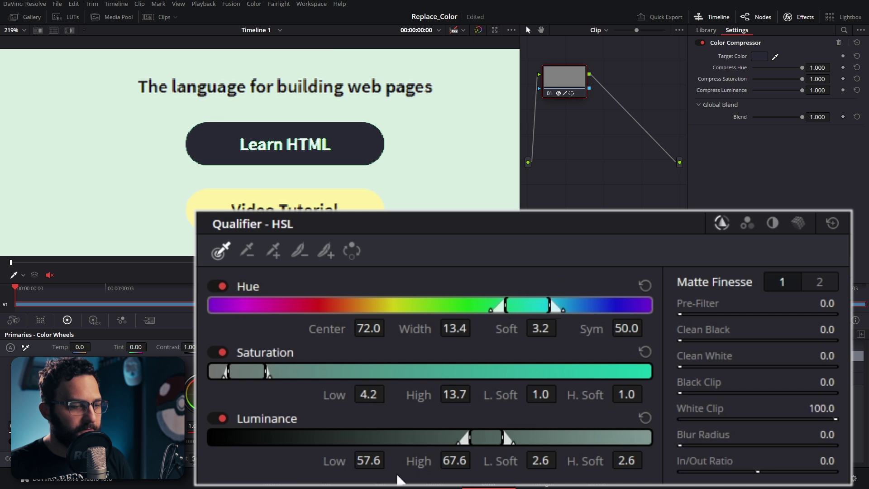
drag(380, 460, 391, 460)
mouse_move(457, 460)
mouse_down()
mouse_move(476, 458)
mouse_move(452, 459)
mouse_up()
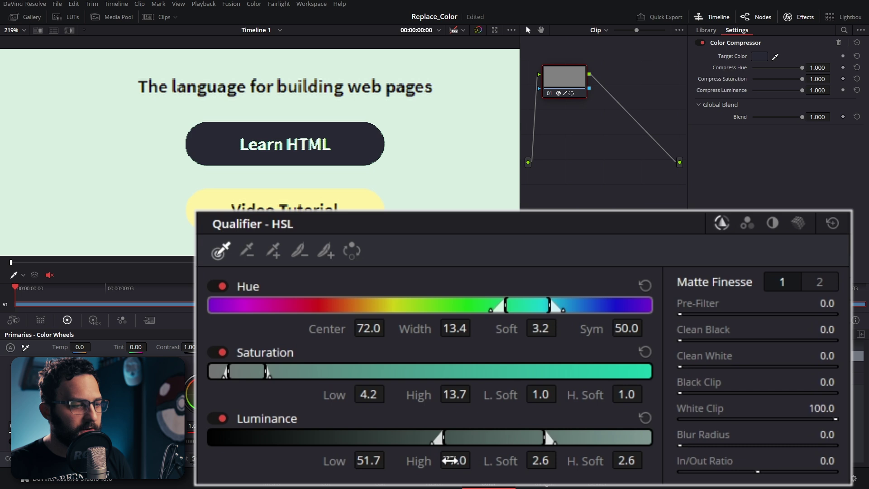
Clean up the matte with denoise and a 4.9 blur radius.
click(819, 282)
mouse_move(697, 369)
mouse_down()
mouse_move(762, 369)
mouse_move(695, 368)
mouse_up()
click(782, 281)
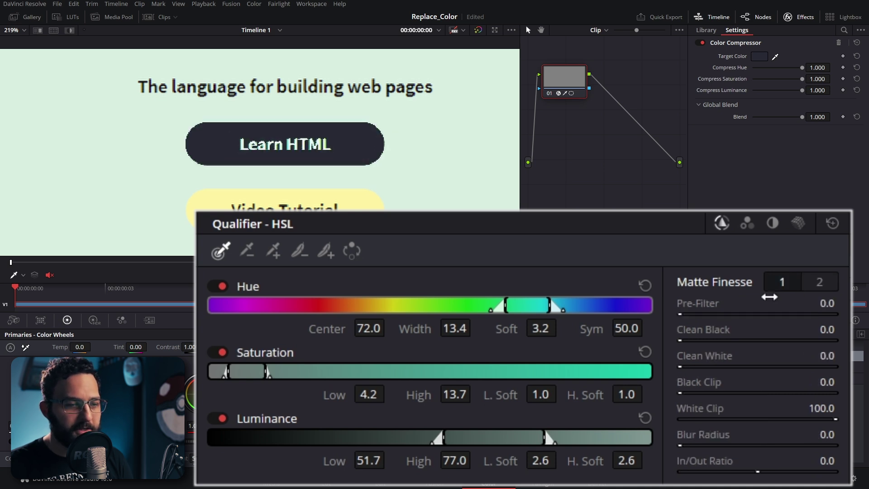
mouse_move(826, 434)
mouse_down()
mouse_move(850, 435)
mouse_move(824, 435)
mouse_move(835, 434)
mouse_up()
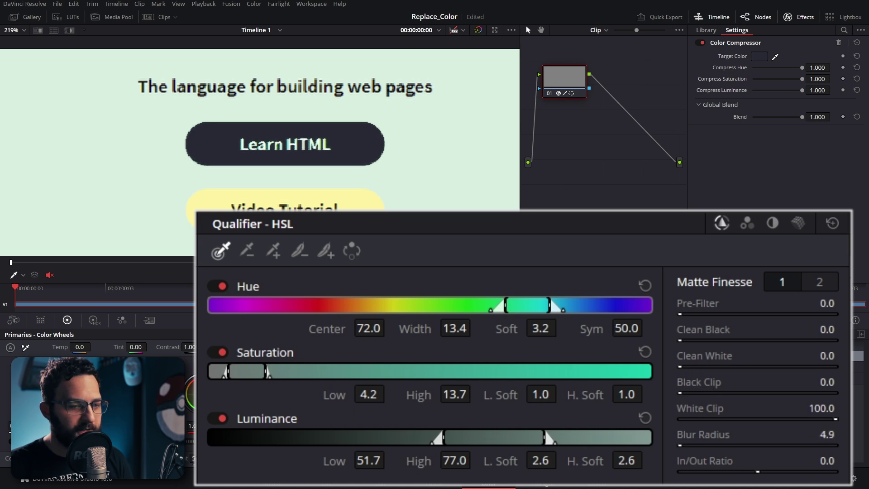
scroll(273, 178, down, 4)
scroll(273, 177, up, 3)
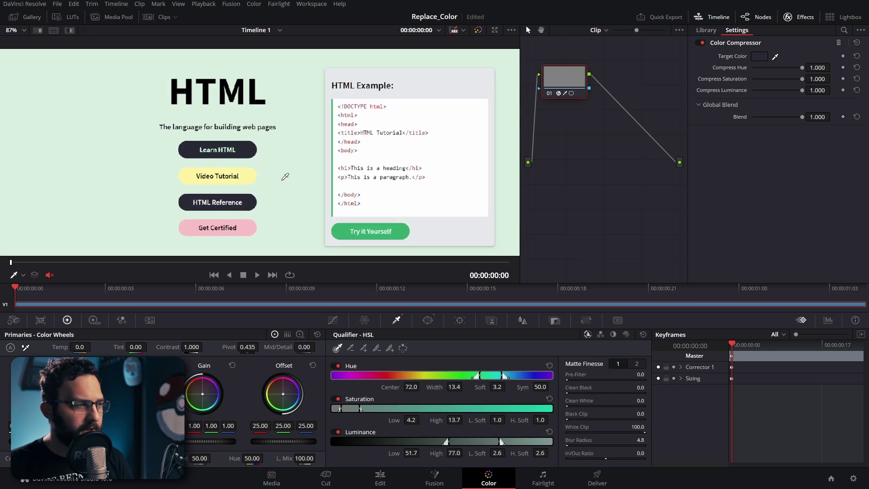
scroll(273, 177, down, 1)
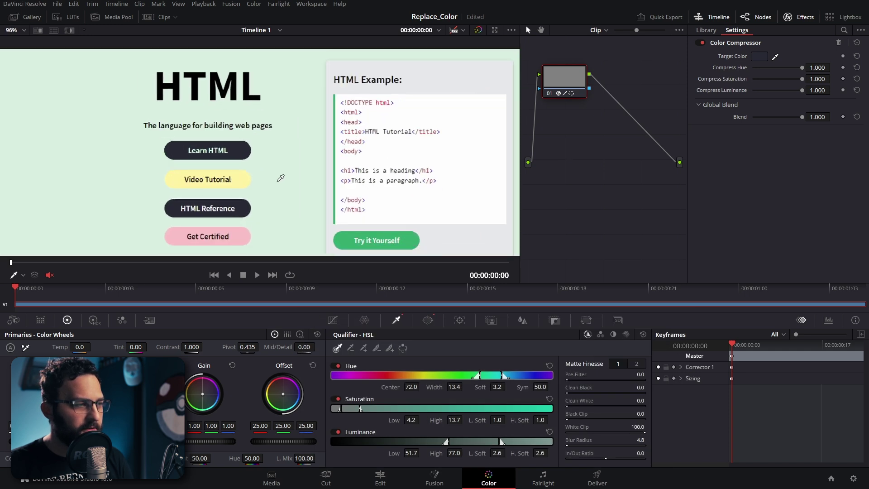
Compare the Color Compressor on and off, then reset all grades on node 01.
click(699, 42)
click(699, 42)
click(699, 42)
click(698, 42)
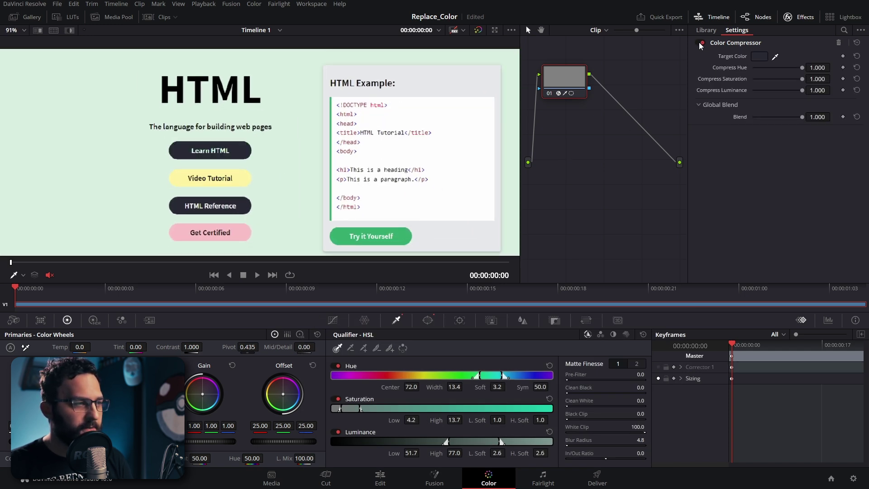
click(698, 42)
click(699, 42)
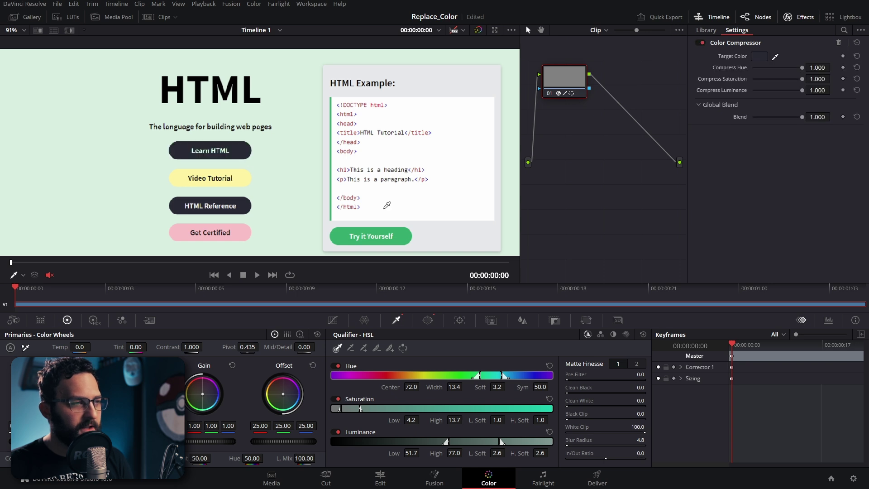
right_click(561, 169)
click(583, 173)
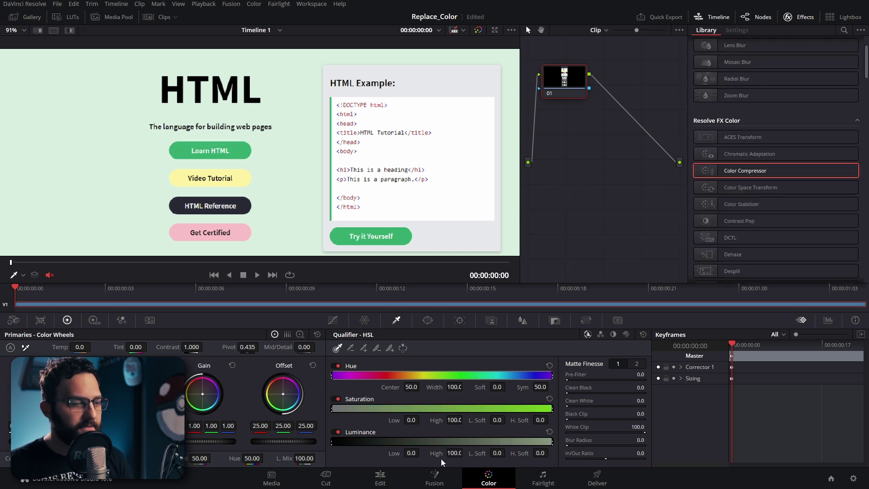
On the Fusion page, insert a CleanPlate1 node after MediaIn1 and move it up and to the right.
click(389, 479)
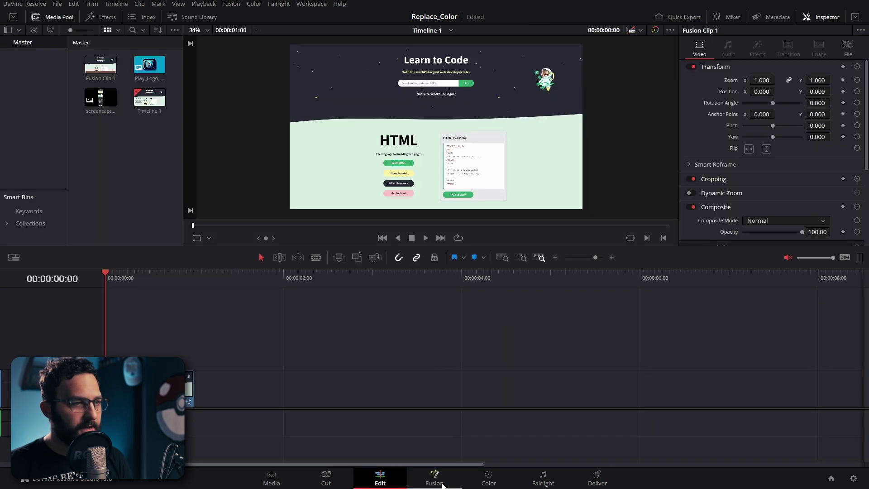
click(435, 481)
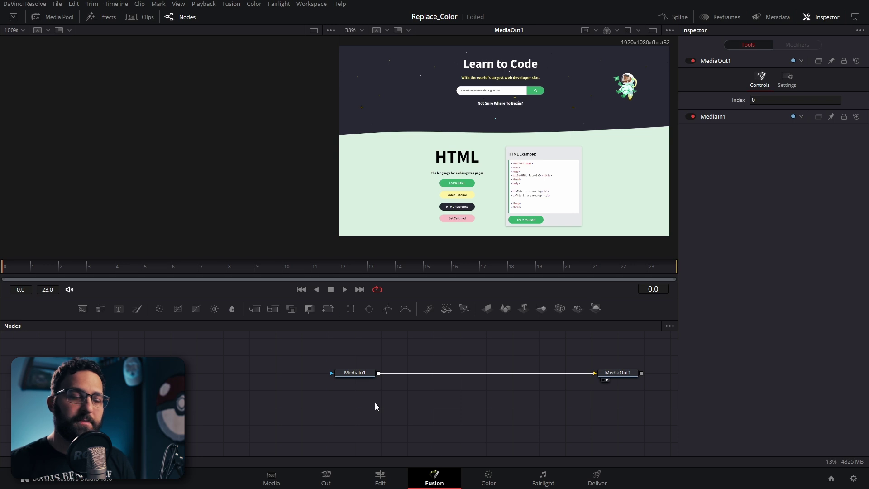
click(360, 374)
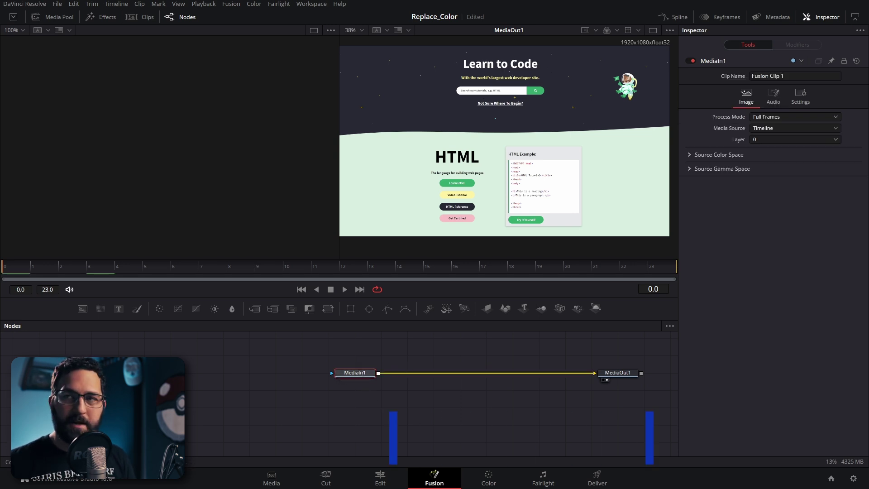
key(shift+space)
text(colo)
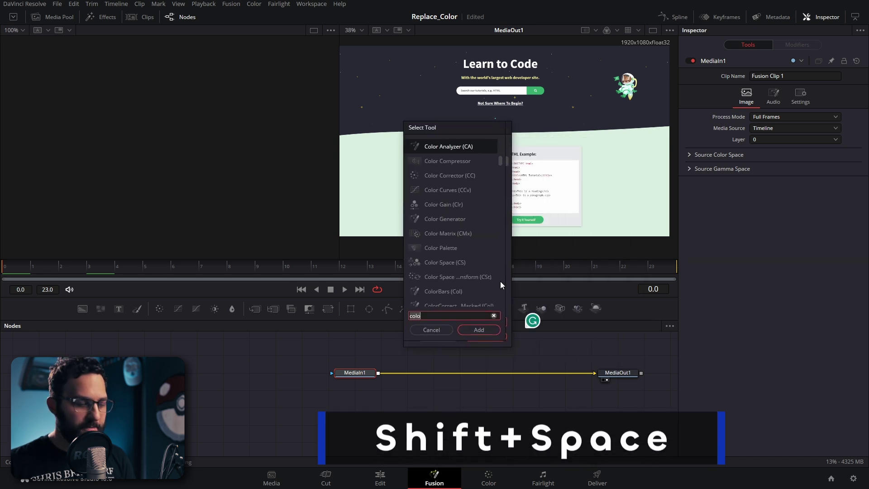
key(BackSpace)
key(BackSpace)
key(BackSpace)
text(lean)
key(Return)
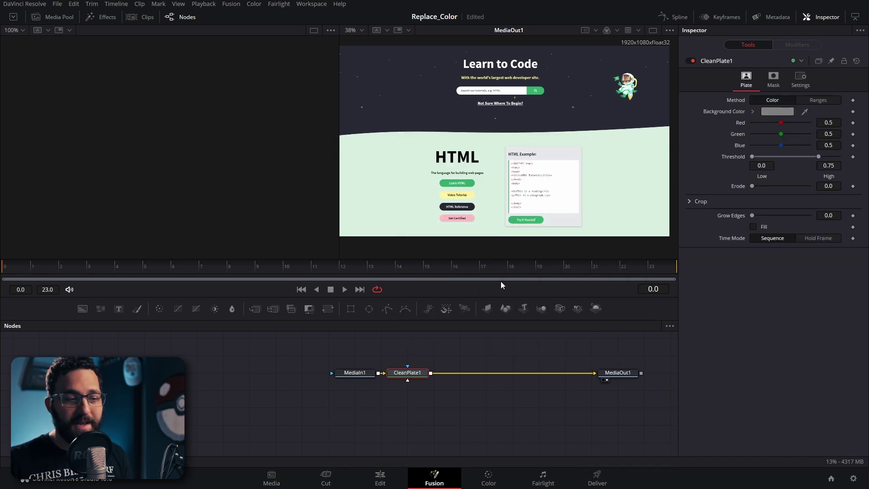
drag(401, 374, 426, 356)
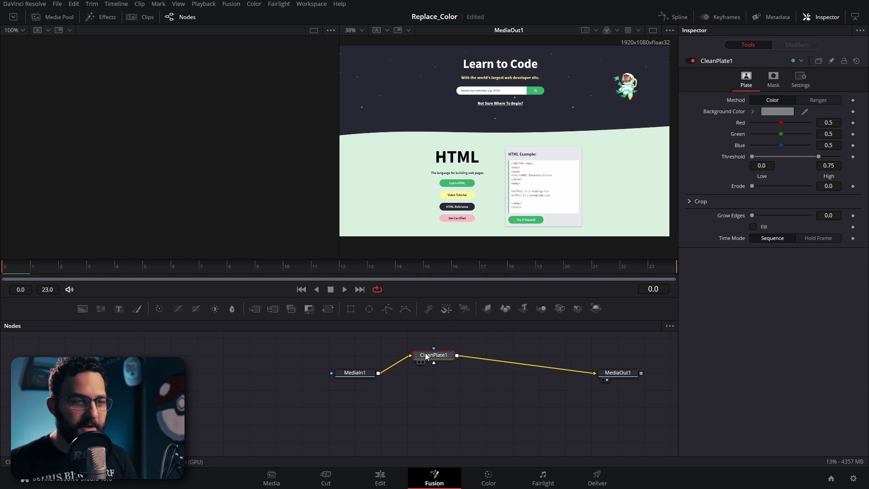
click(432, 390)
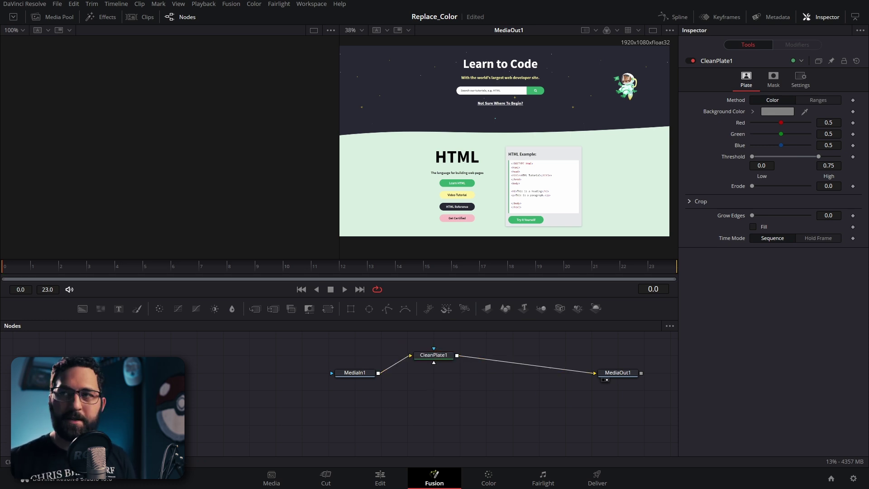
key(shift+space)
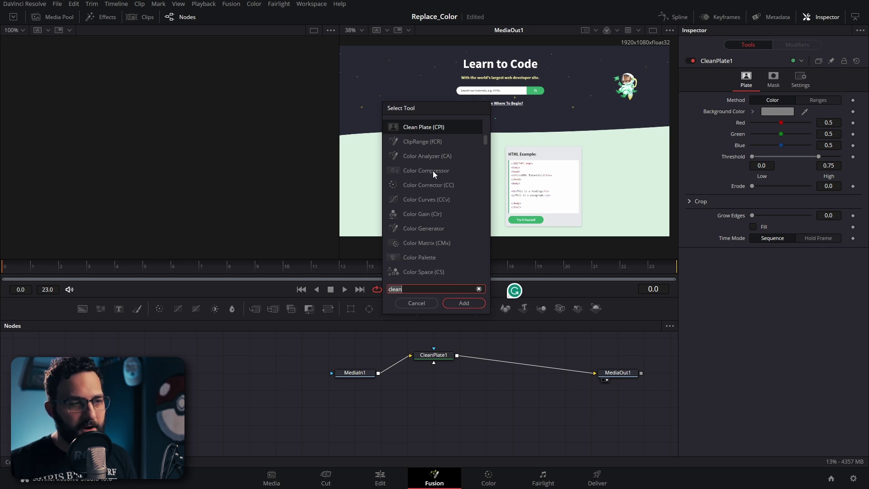
Add a ColorCompress node wired from MediaIn1 to MediaOut1, with CleanPlate1 moved above it.
click(424, 170)
click(463, 303)
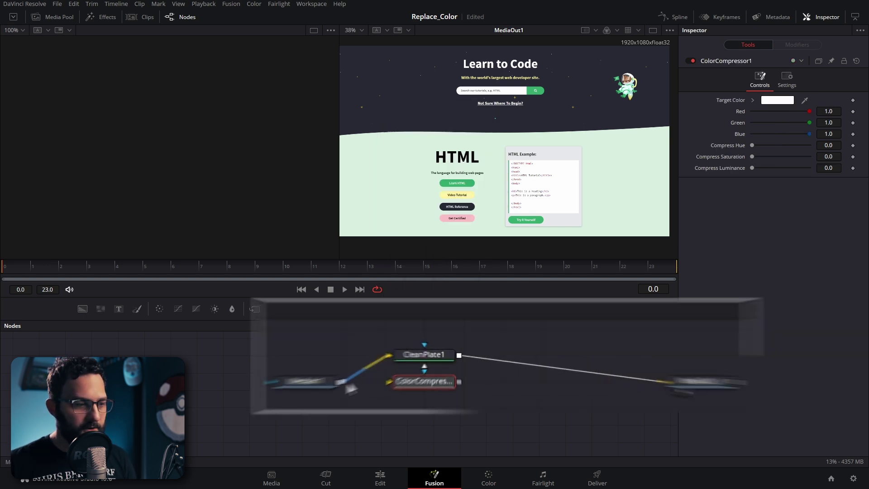
drag(303, 390, 405, 389)
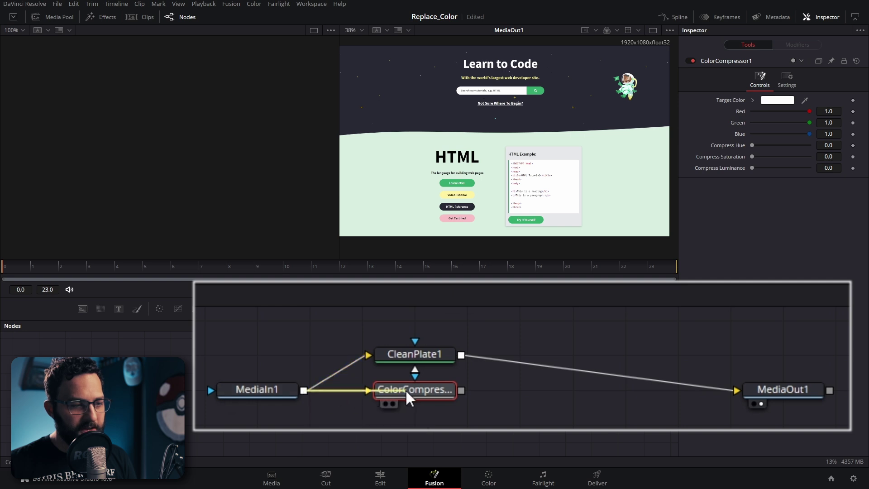
drag(431, 354, 432, 320)
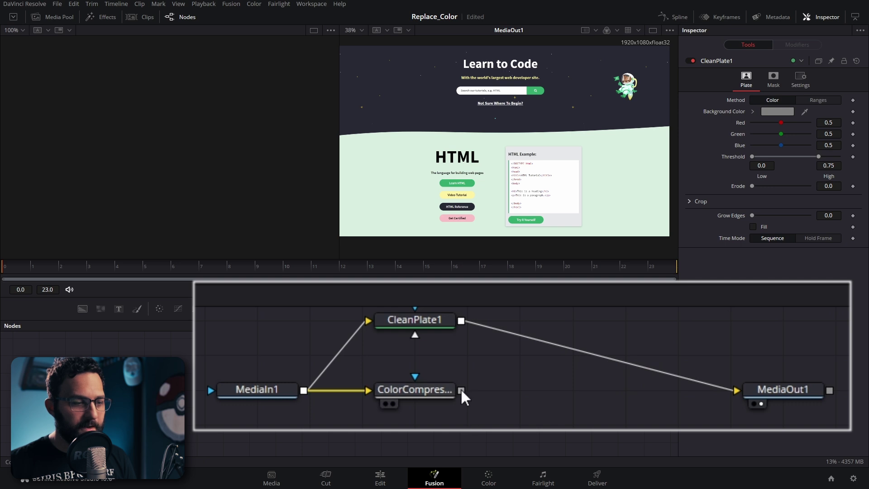
drag(461, 390, 736, 390)
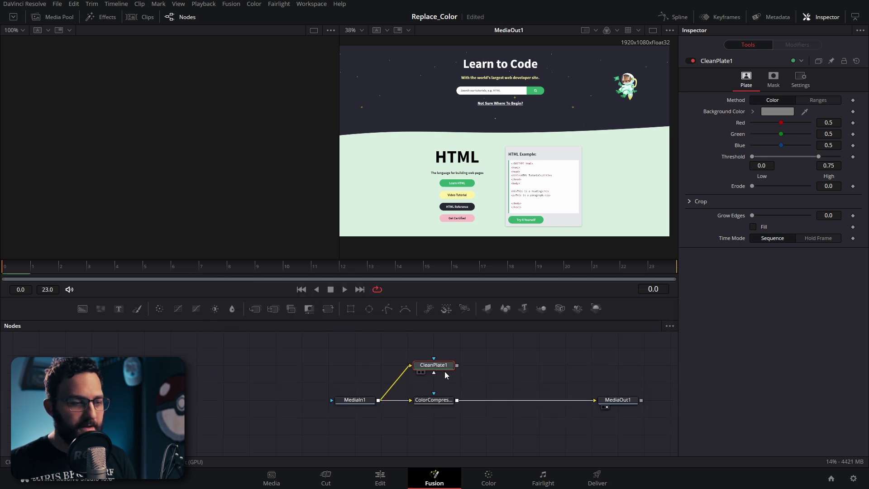
mouse_move(446, 370)
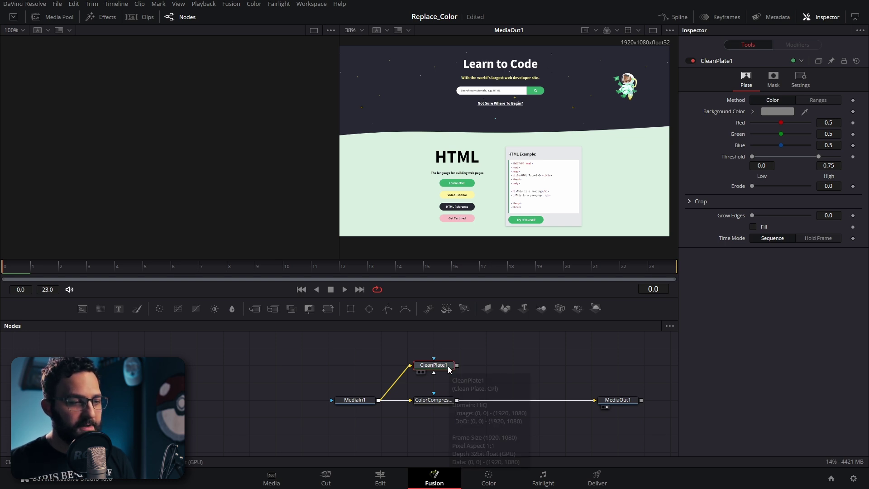
Eyedrop the Learn HTML green (R 0.204, G 0.667, B 0.427) as CleanPlate1's background colour.
key(1)
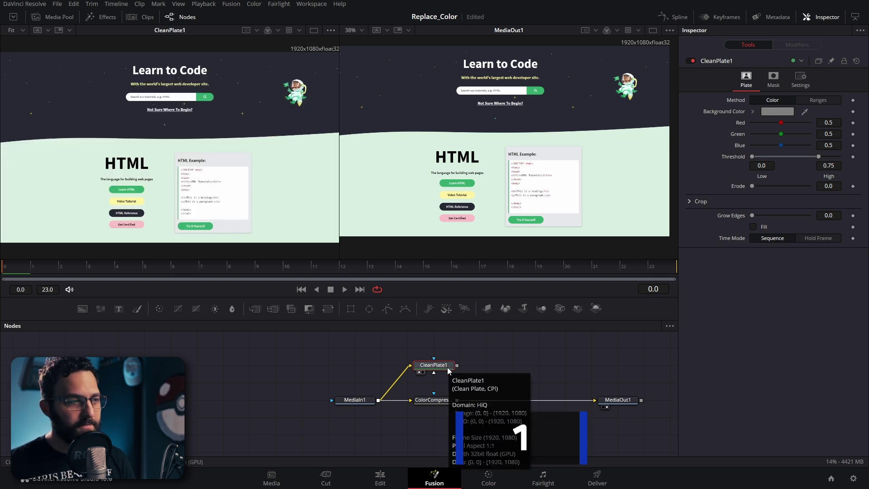
drag(194, 115, 240, 156)
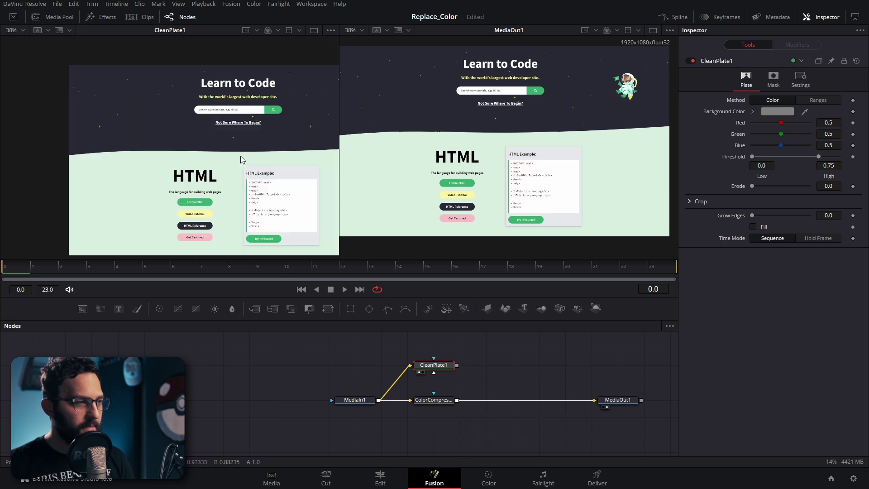
scroll(239, 161, down, 2)
ctrl+scroll(207, 147, up, 5)
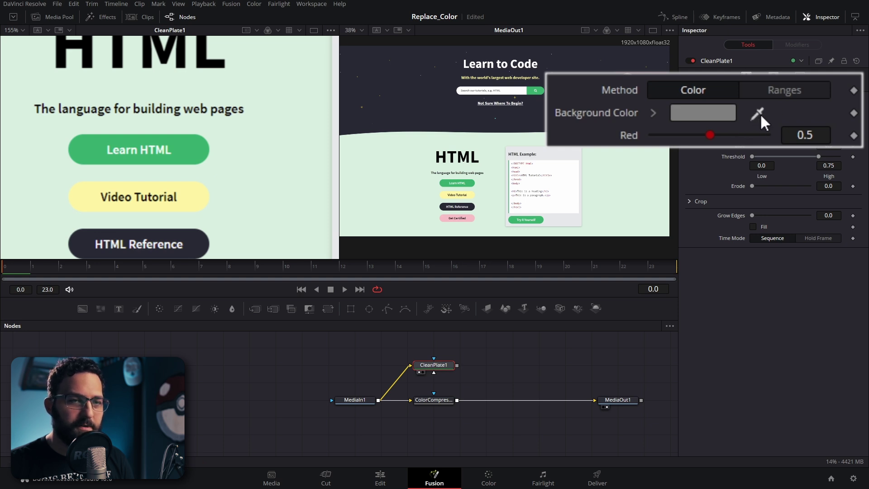
drag(804, 111, 187, 147)
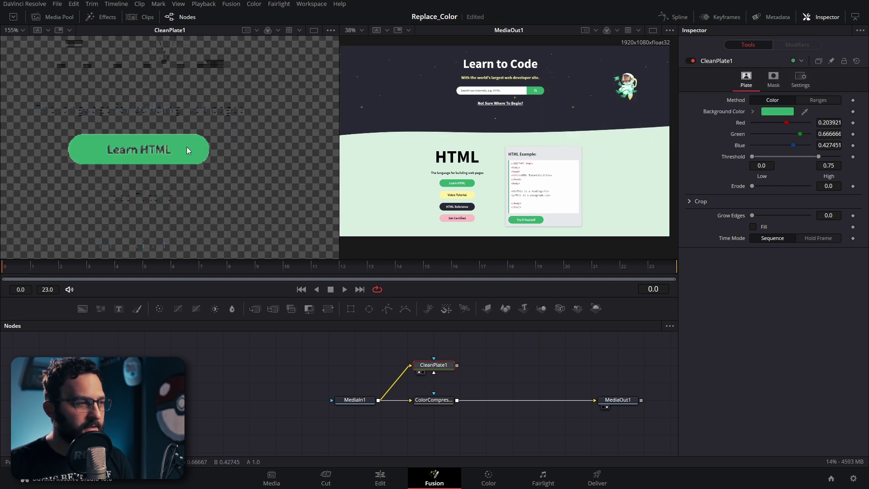
scroll(121, 77, down, 3)
scroll(162, 72, up, 2)
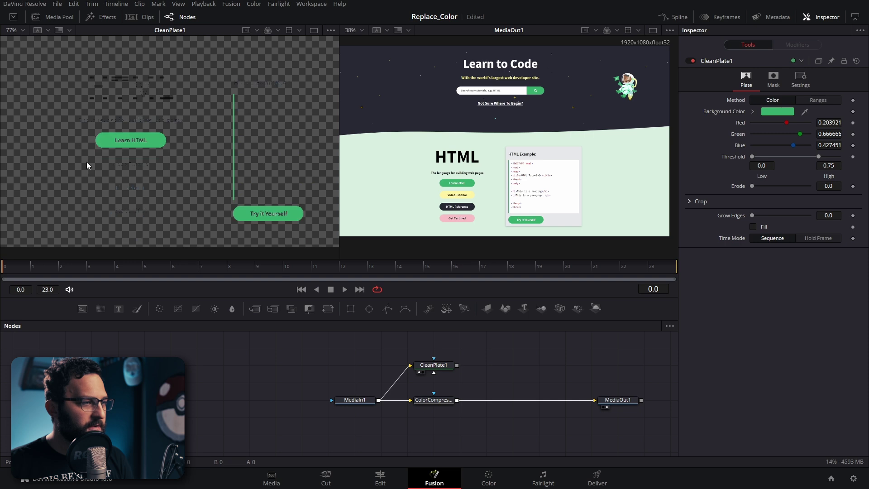
scroll(113, 122, up, 3)
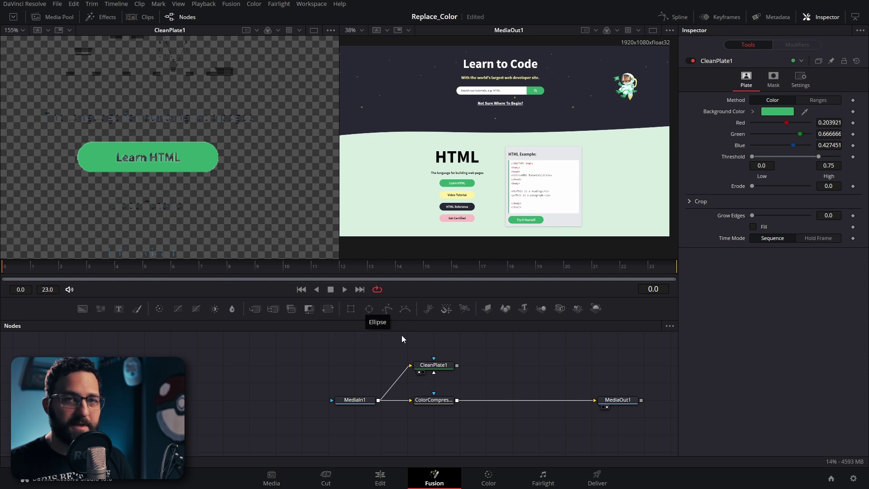
Add a Rectangle1 mask and connect it as CleanPlate1's garbage matte.
click(352, 310)
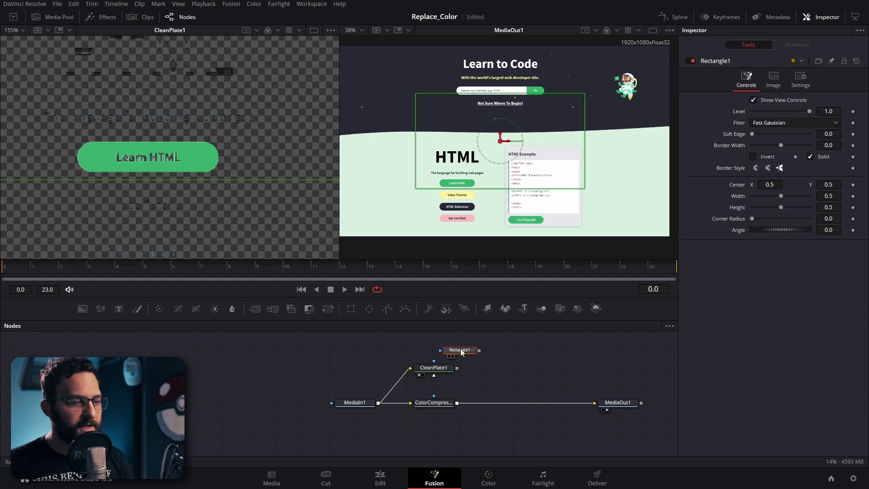
scroll(453, 348, up, 2)
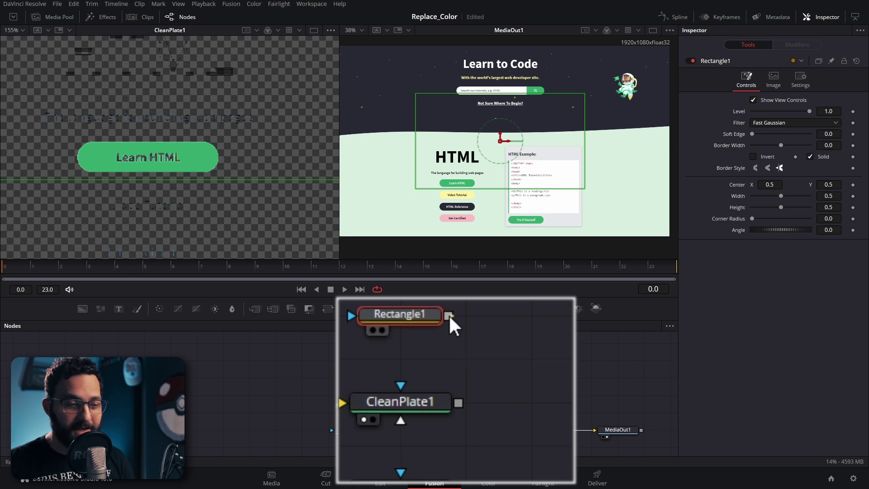
drag(448, 314, 414, 397)
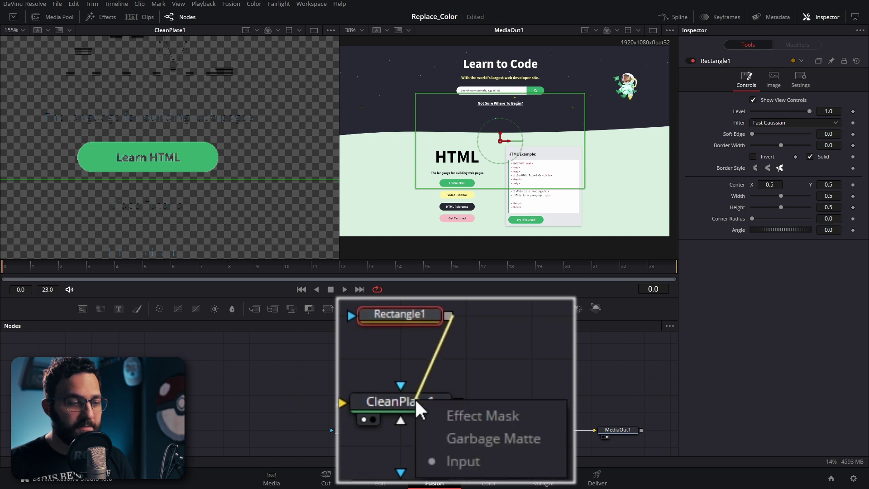
click(463, 440)
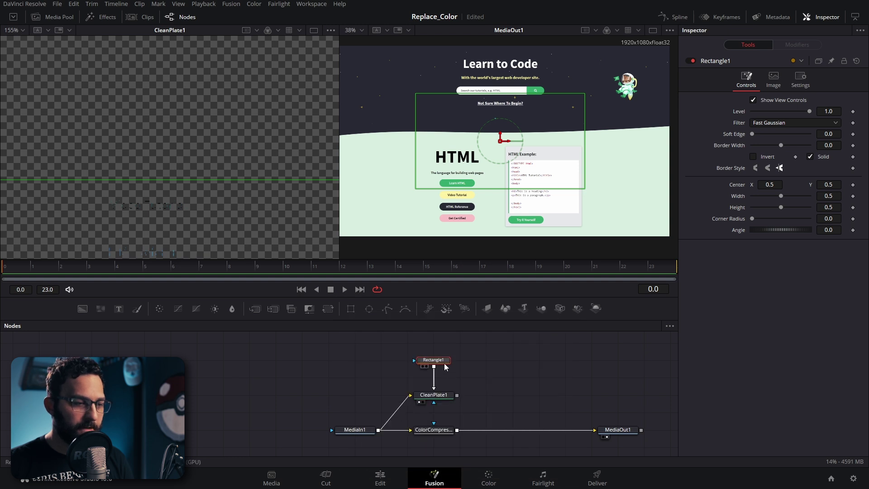
Fit the rectangle around the Learn HTML button and invert it.
click(691, 61)
scroll(215, 107, down, 2)
scroll(161, 88, up, 2)
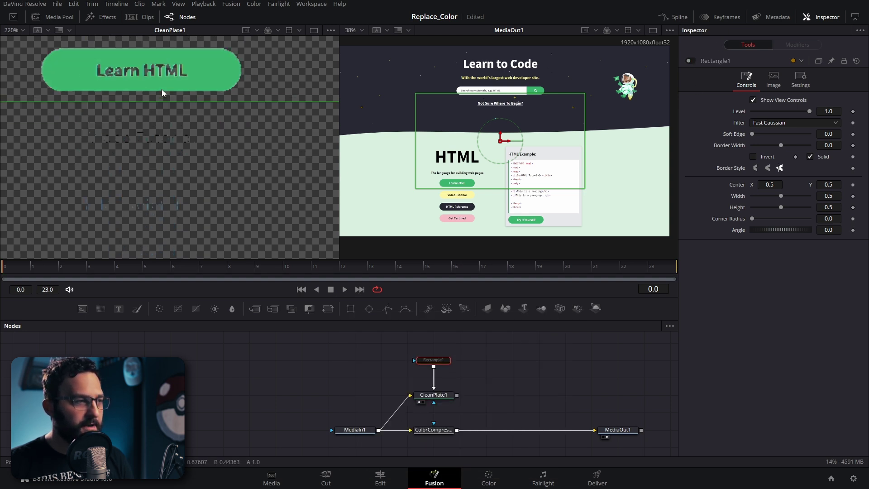
scroll(180, 113, down, 5)
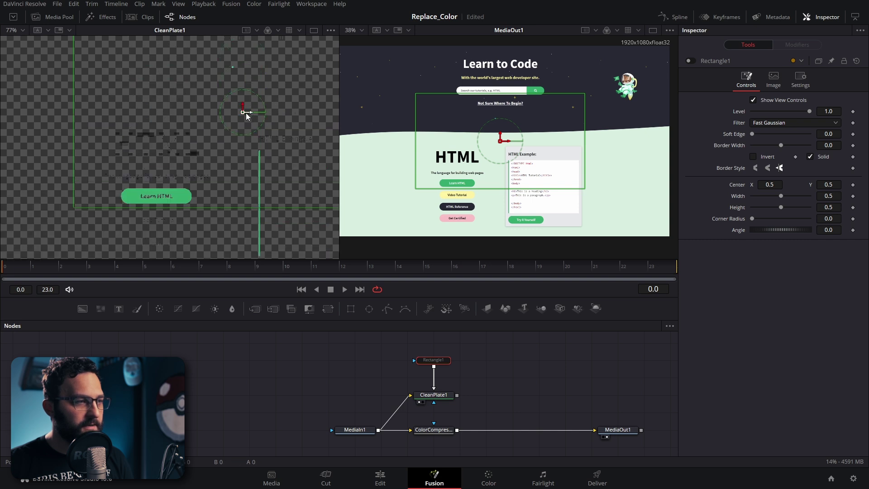
drag(244, 112, 157, 194)
drag(327, 100, 196, 184)
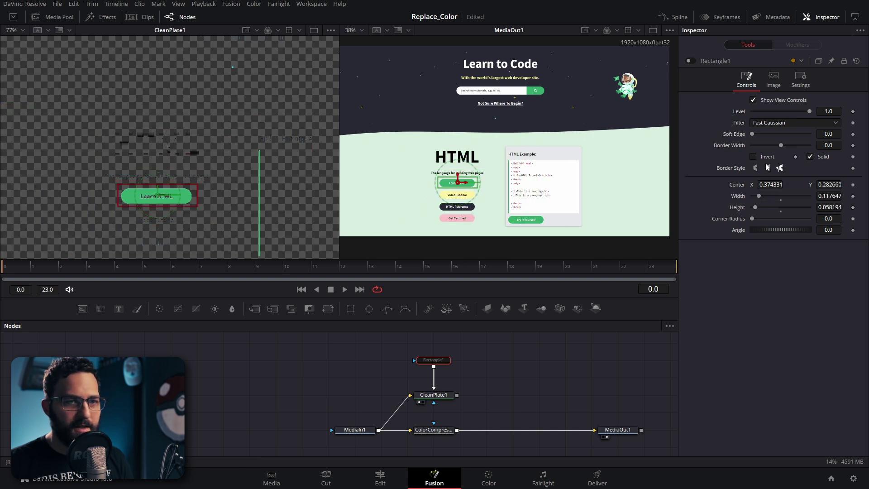
click(691, 62)
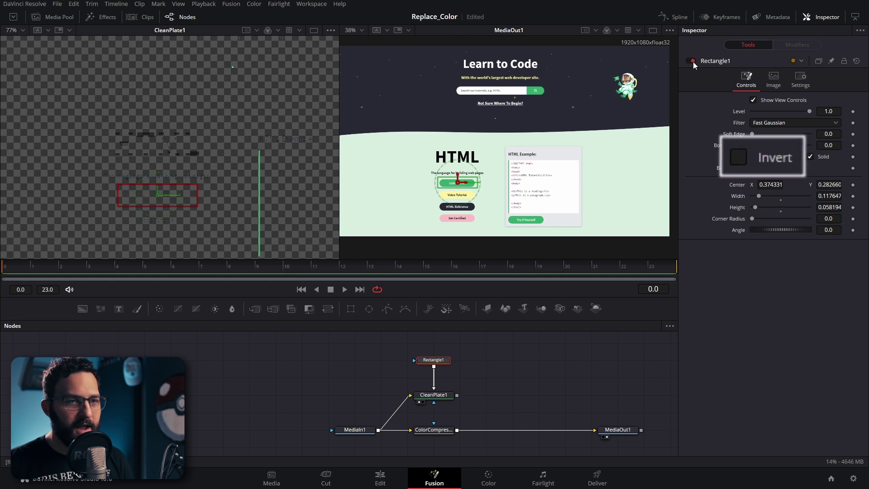
click(753, 156)
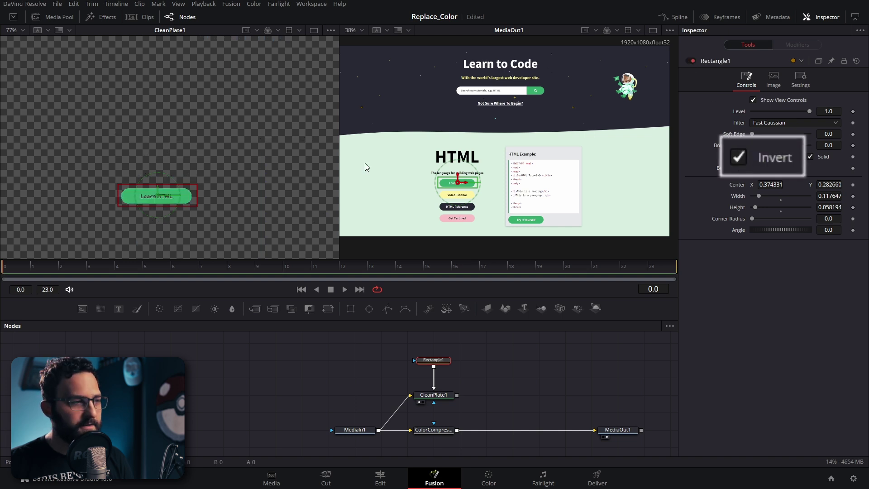
scroll(148, 205, up, 6)
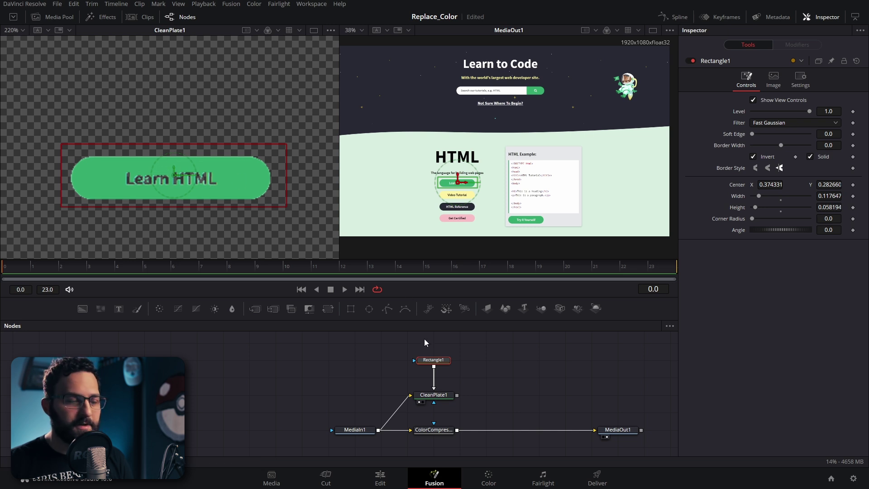
click(441, 395)
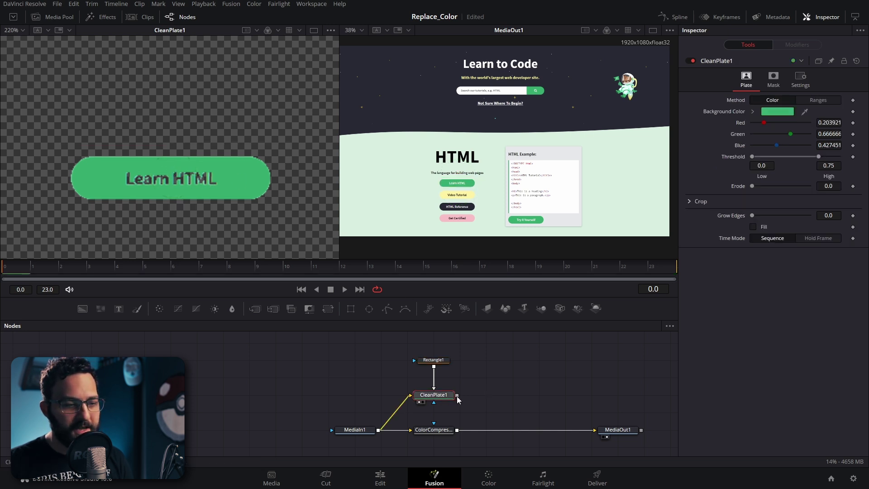
Feed CleanPlate1 into ColorCompressor1's mask and set hue, saturation and luminance compression to 1.0.
drag(457, 396, 434, 432)
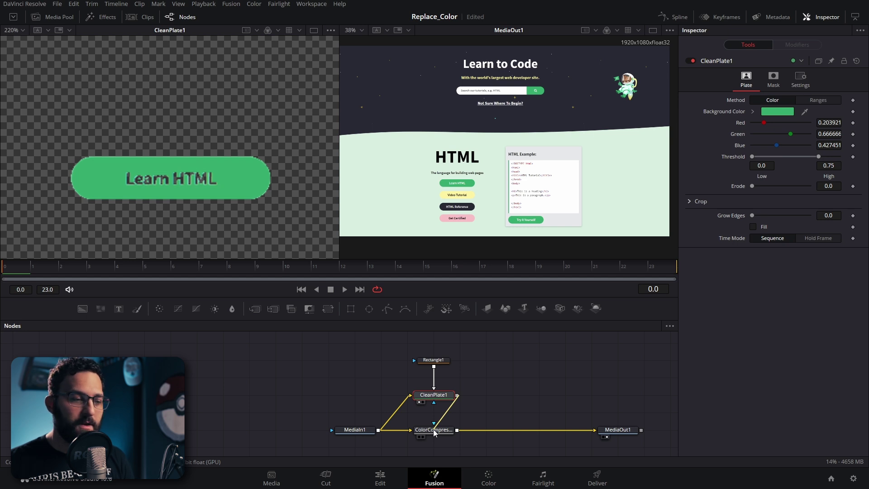
drag(433, 432, 433, 430)
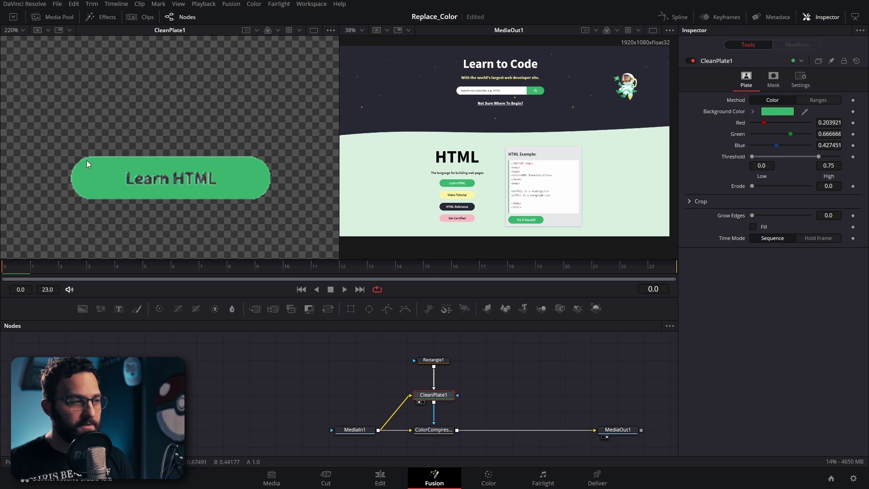
click(443, 430)
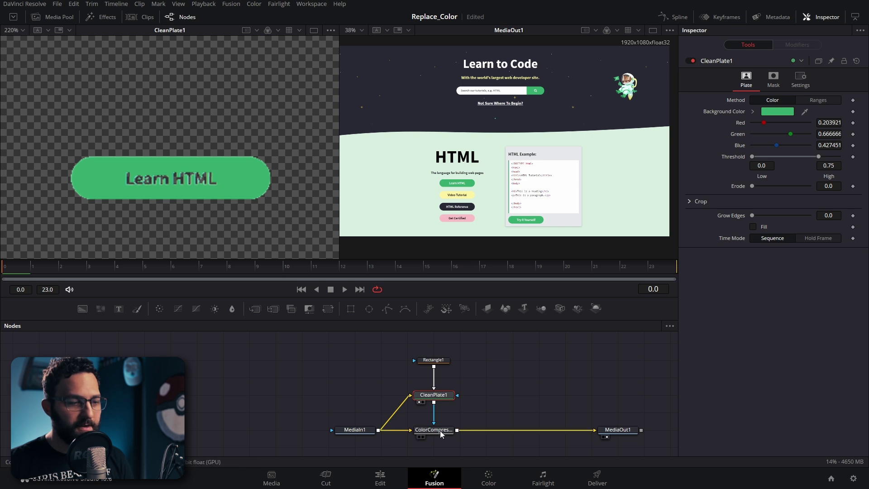
scroll(455, 158, down, 2)
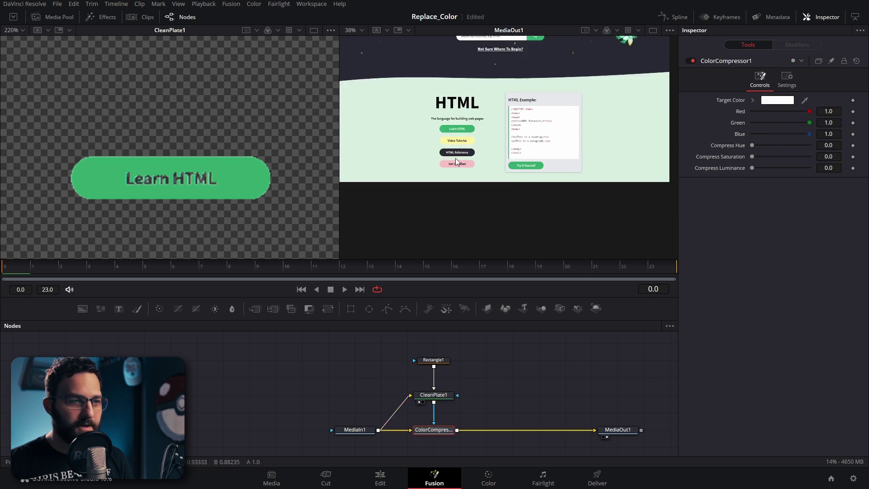
ctrl+scroll(450, 144, up, 2)
drag(752, 145, 836, 146)
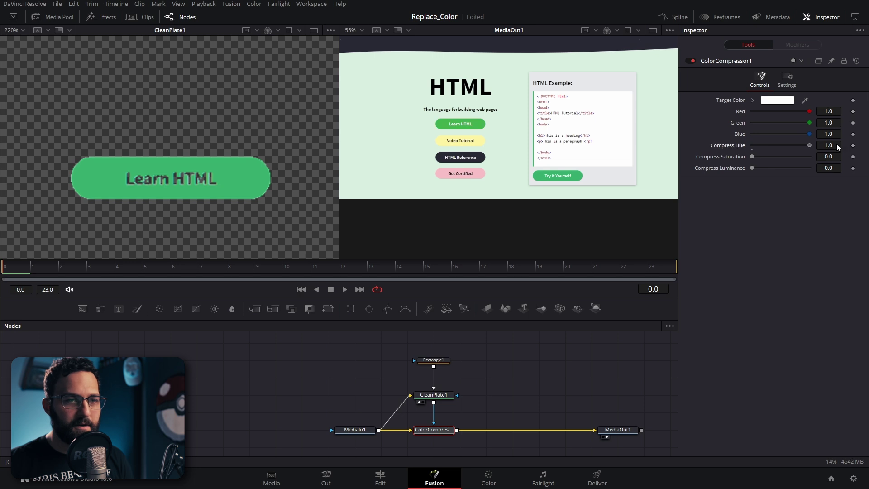
drag(752, 157, 847, 171)
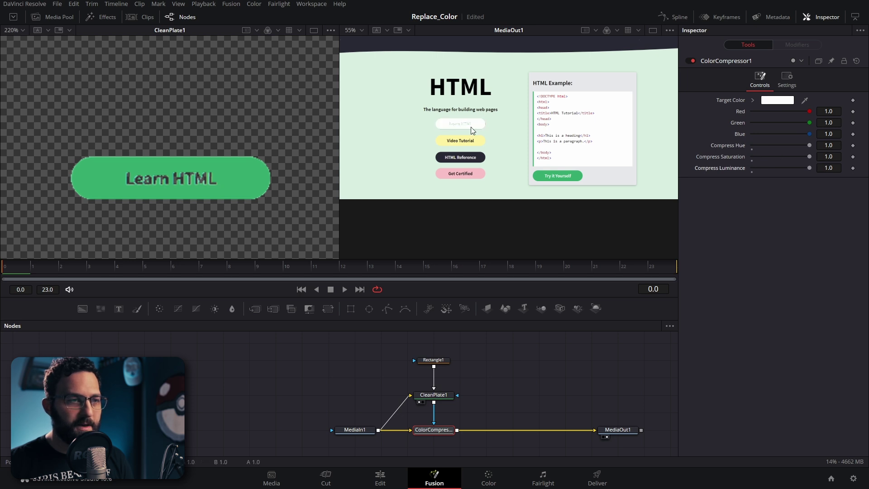
ctrl+scroll(461, 125, up, 5)
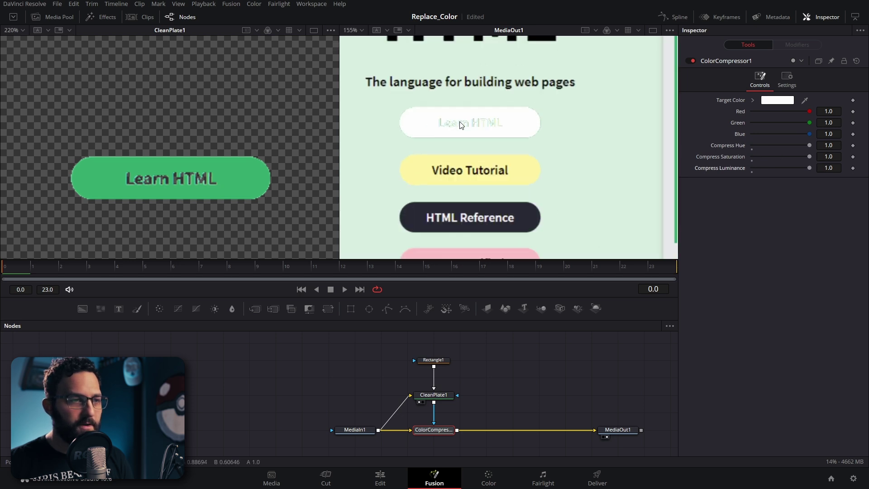
Set the compressor's Target Color to the HTML Reference button's dark #282a35.
click(764, 102)
drag(466, 142, 760, 121)
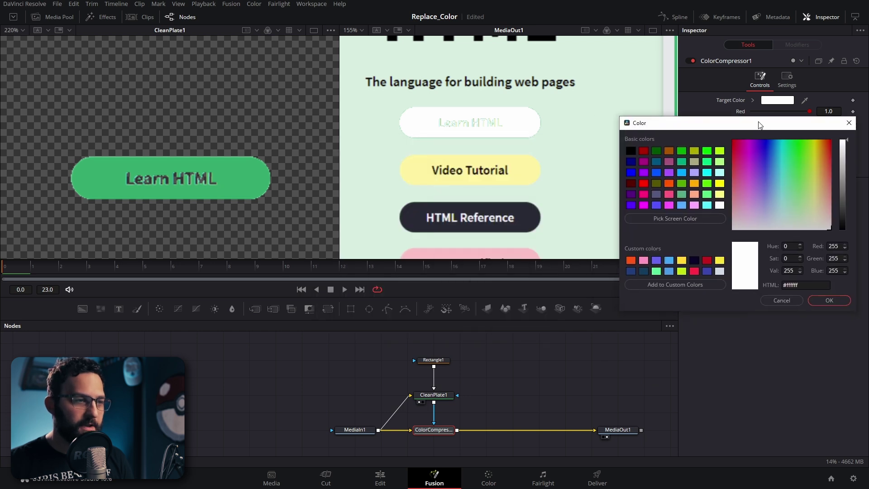
click(667, 219)
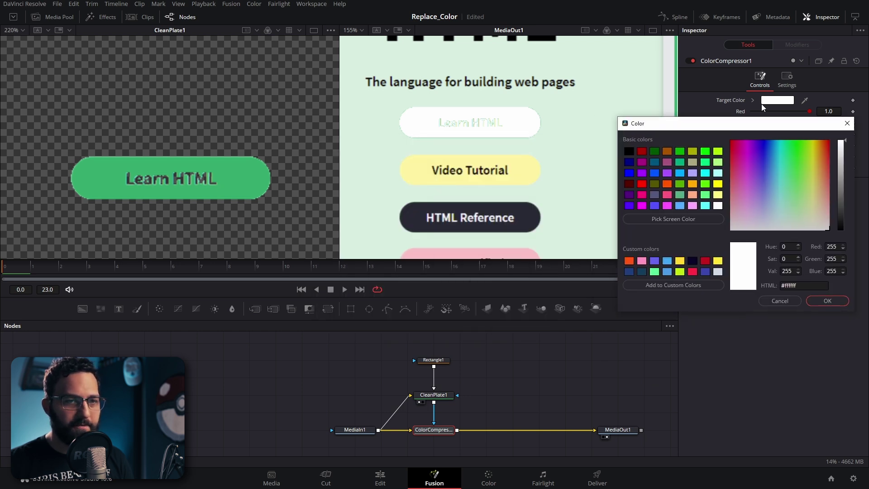
click(666, 218)
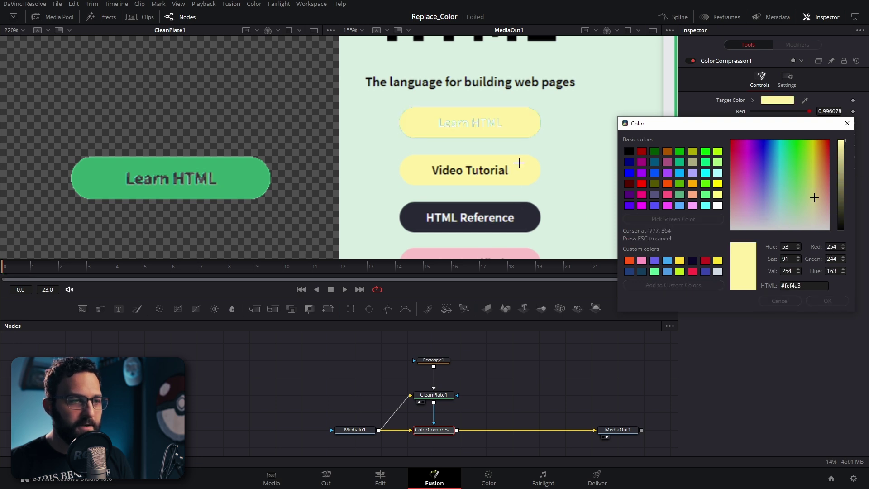
click(526, 217)
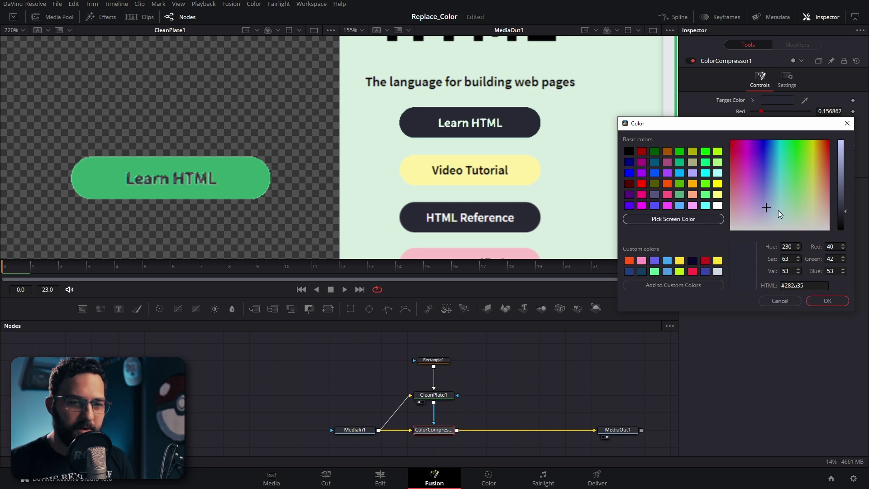
key(Return)
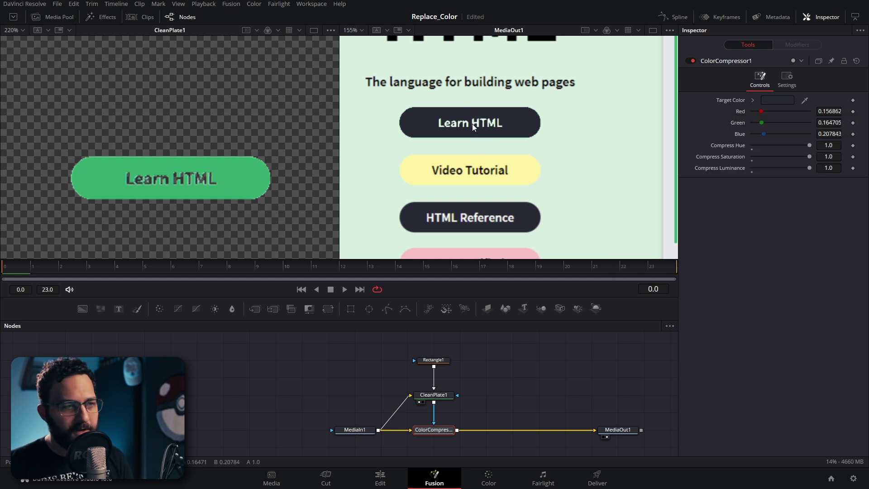
scroll(473, 122, up, 1)
scroll(458, 108, up, 1)
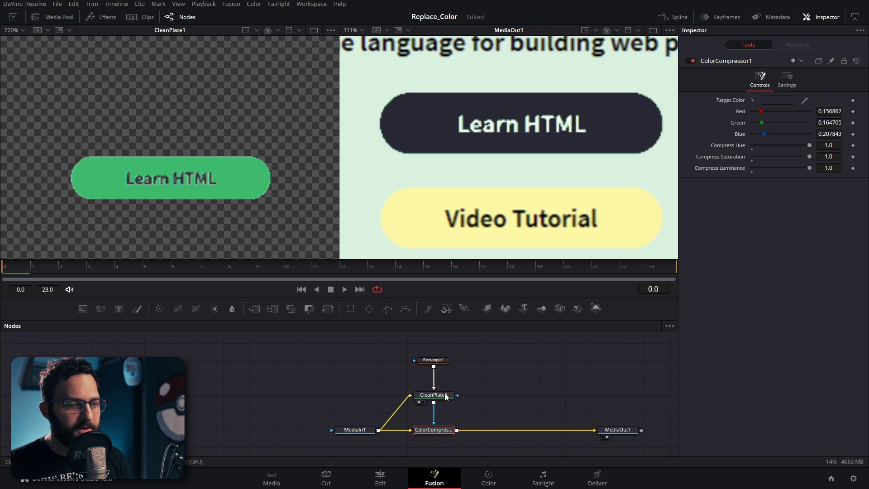
Lower CleanPlate1's Threshold High to 0.702.
click(445, 395)
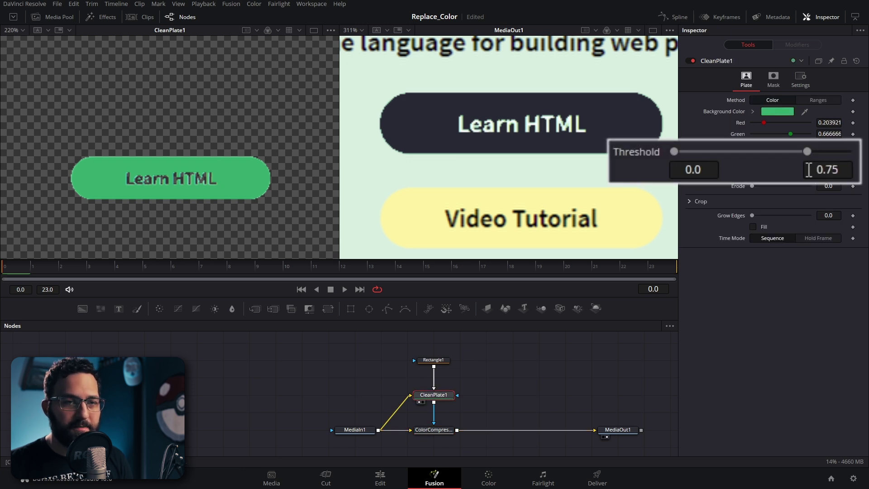
drag(795, 156, 793, 157)
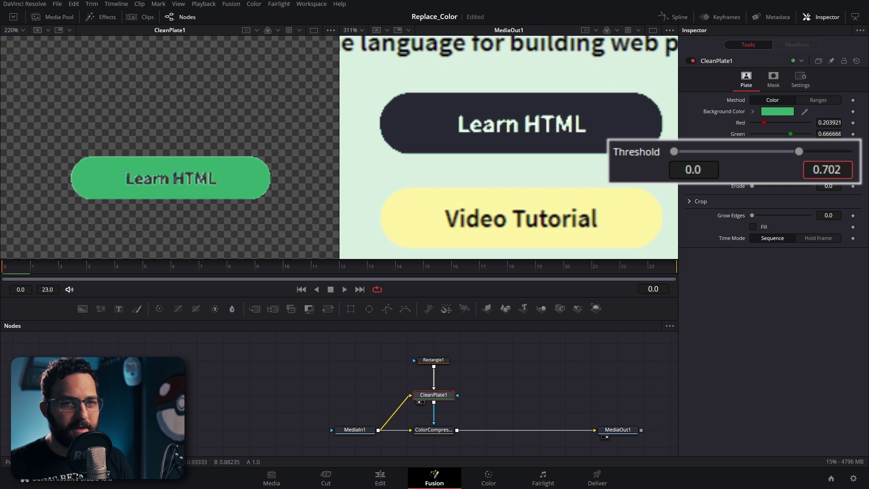
scroll(497, 121, down, 2)
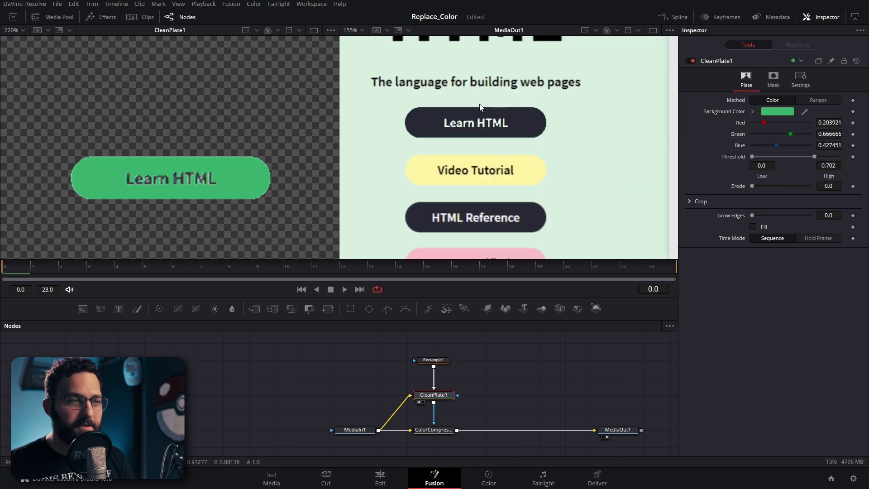
Add a Blur node after CleanPlate1 with Blur Size 0.4 and view its output.
click(232, 307)
scroll(491, 143, up, 2)
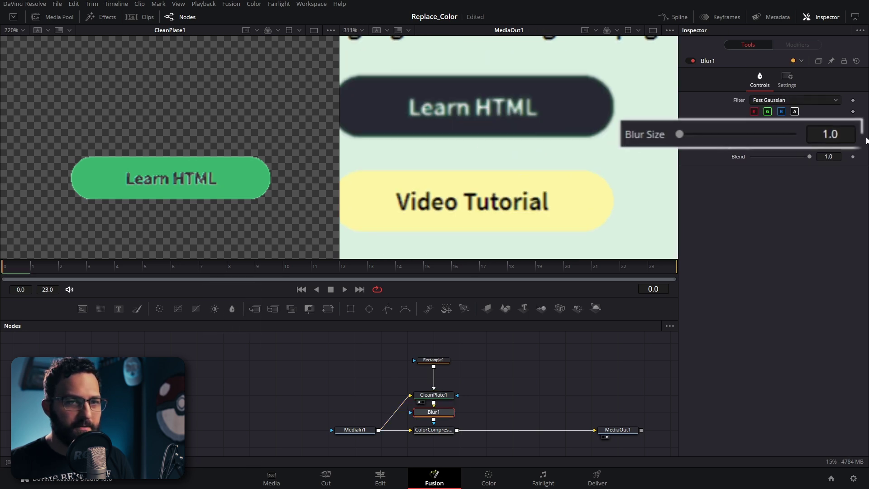
drag(678, 134, 677, 142)
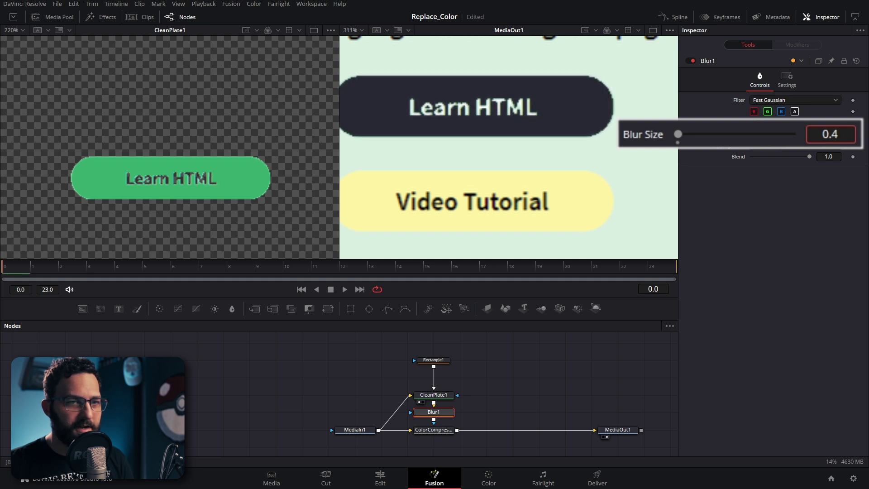
scroll(589, 204, down, 2)
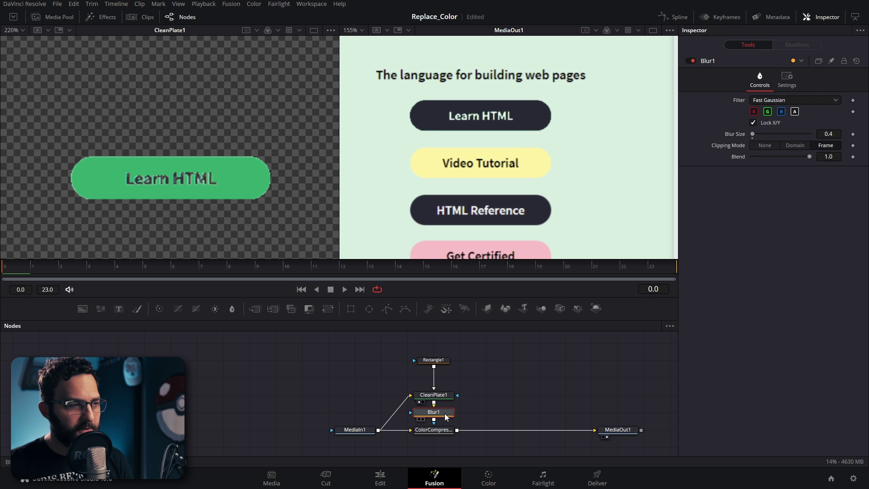
key(1)
scroll(145, 193, up, 4)
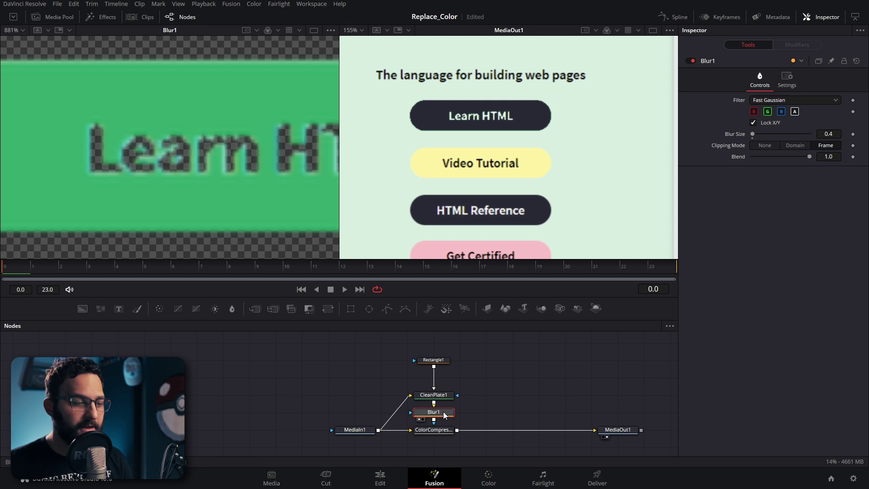
Check the color compressor, then move to the Edit page showing Play_Logo_V2.png.
click(433, 430)
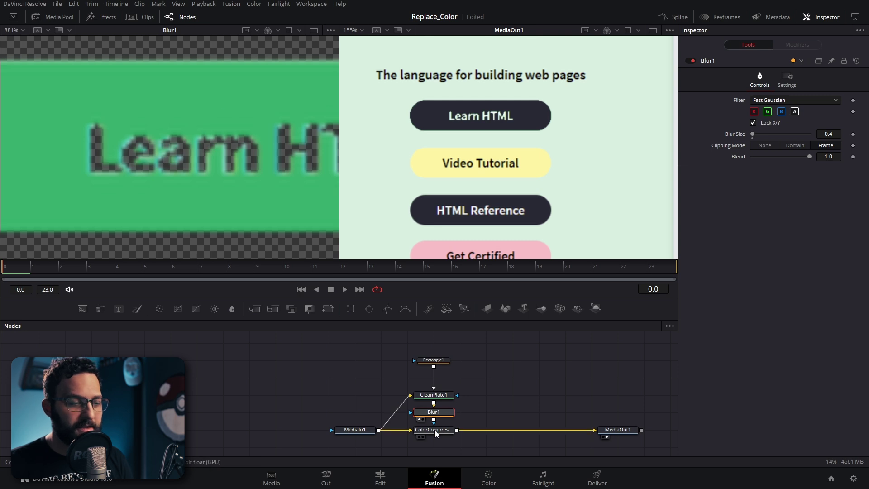
click(574, 371)
scroll(446, 163, up, 2)
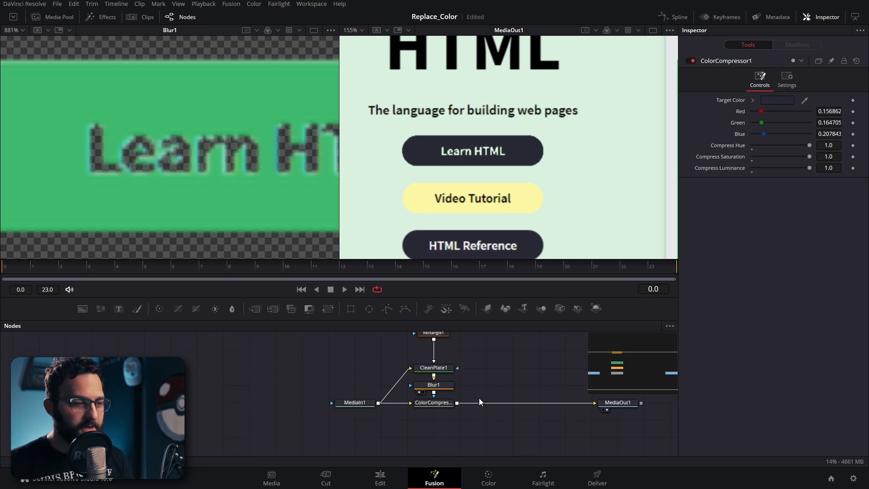
key(shift+4)
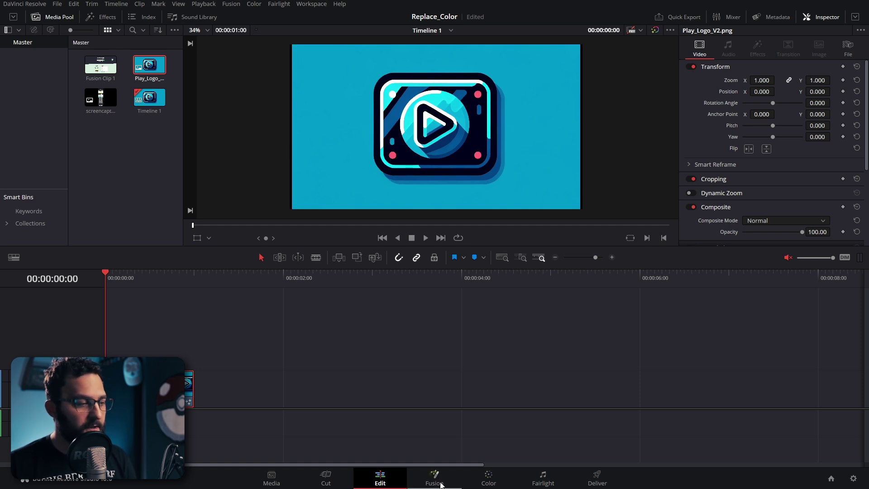
Add a Delta Keyer node after MediaIn1 in the Play_Logo clip's Fusion composition.
click(435, 479)
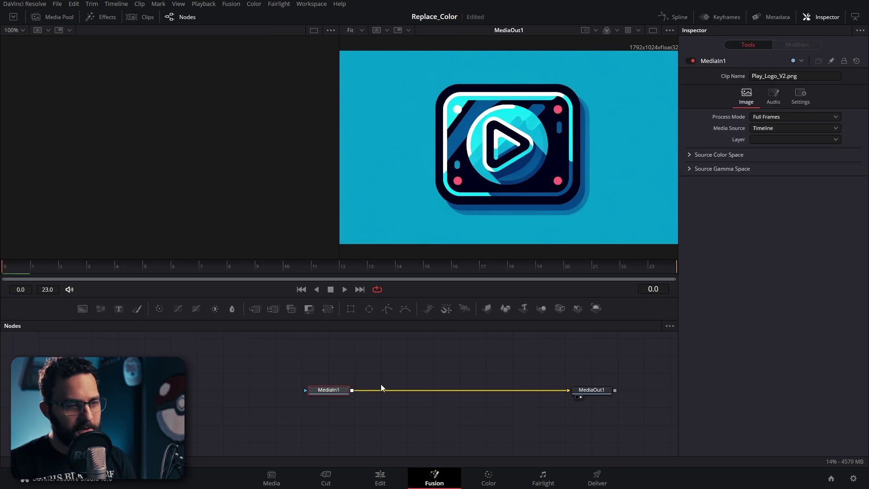
key(shift+space)
text(del)
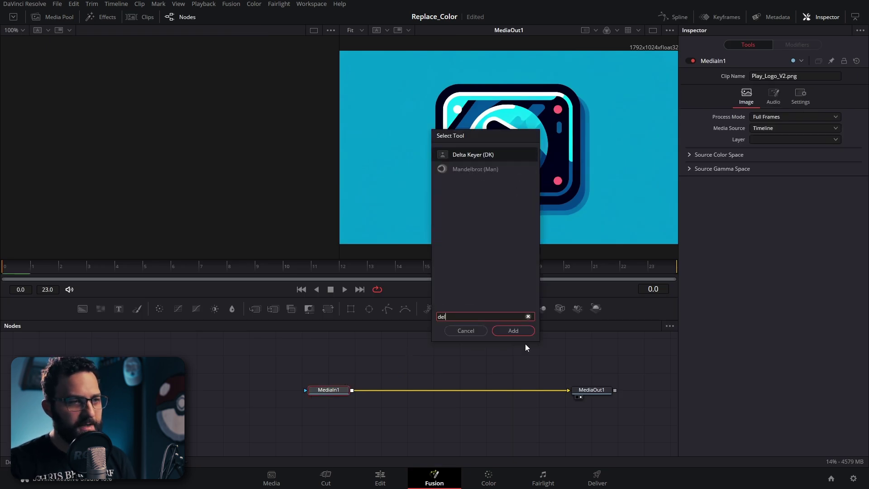
key(Return)
Add a Clean Plate node above the keyer, feed it from MediaIn1, and view it in the left viewer.
key(shift+space)
text(clea)
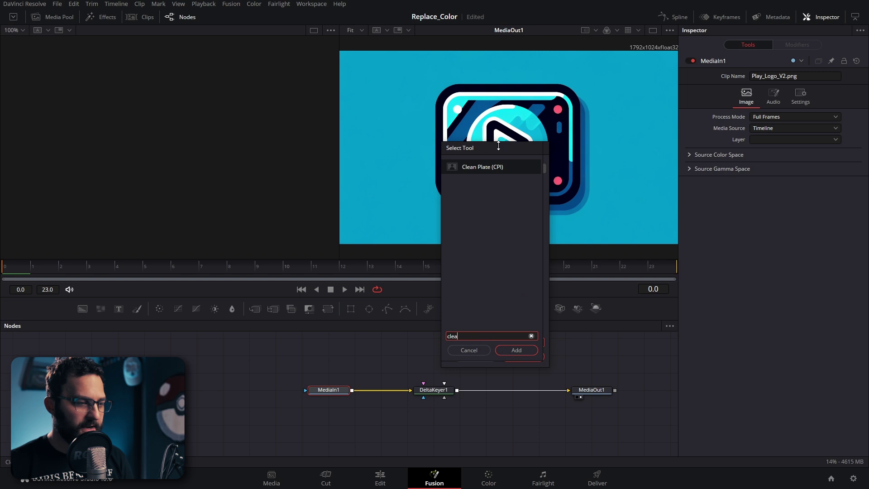
key(Return)
drag(429, 412, 521, 343)
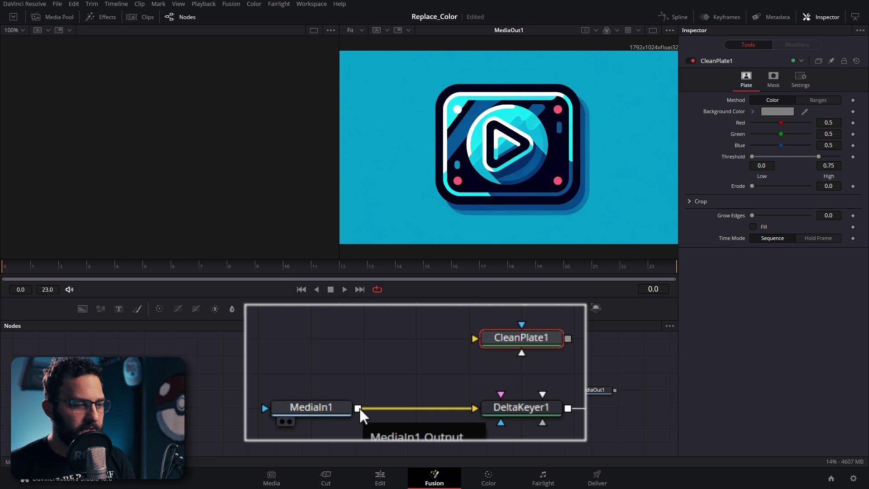
drag(358, 407, 540, 337)
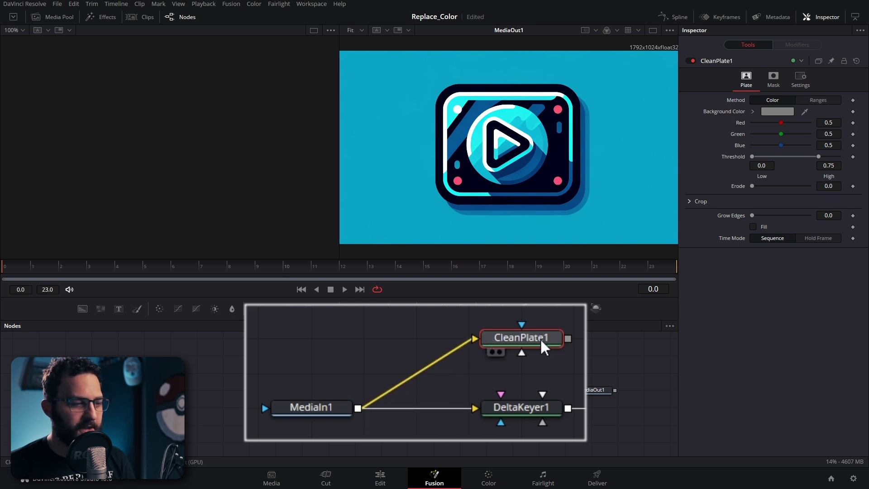
key(1)
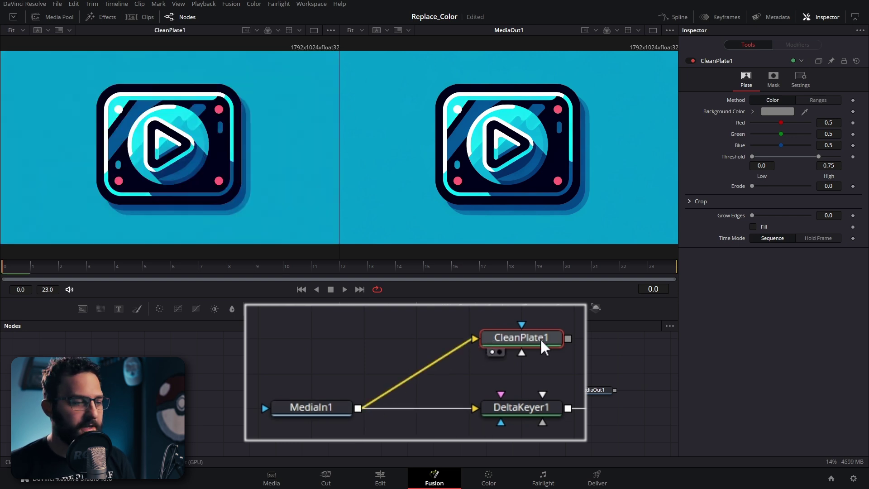
Sample the logo's pink dot as DeltaKeyer1's background colour.
click(525, 406)
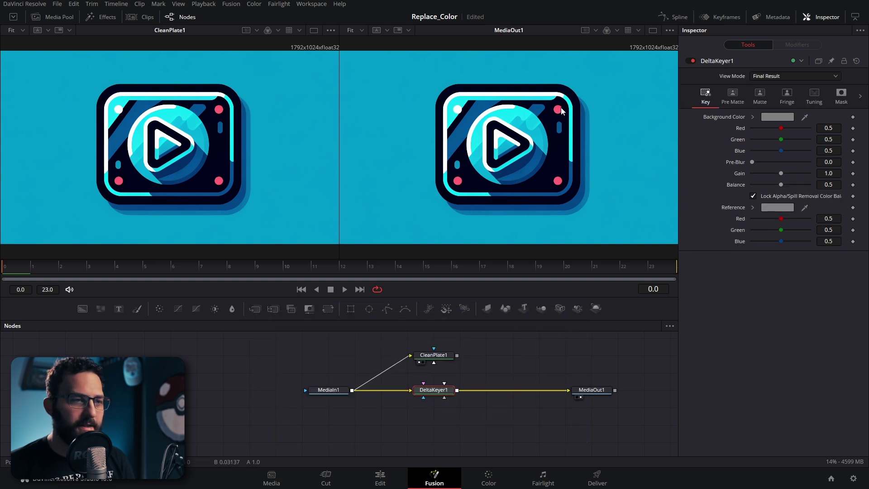
scroll(561, 110, up, 2)
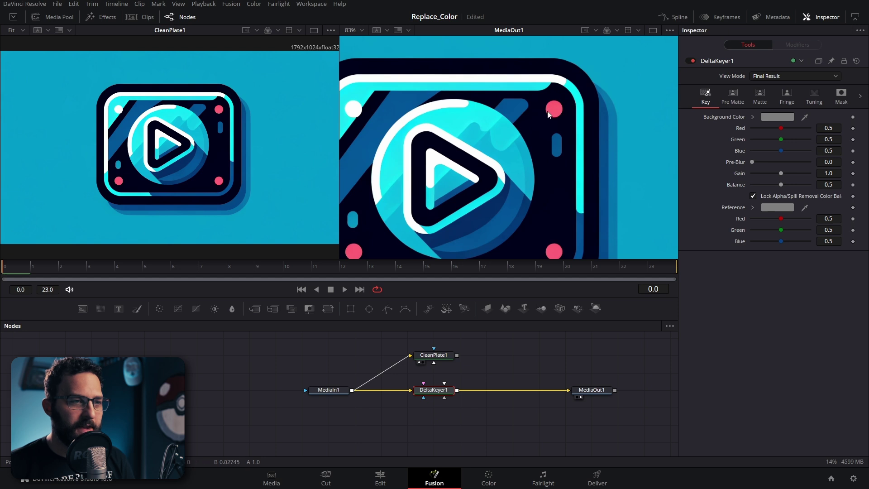
scroll(548, 111, down, 2)
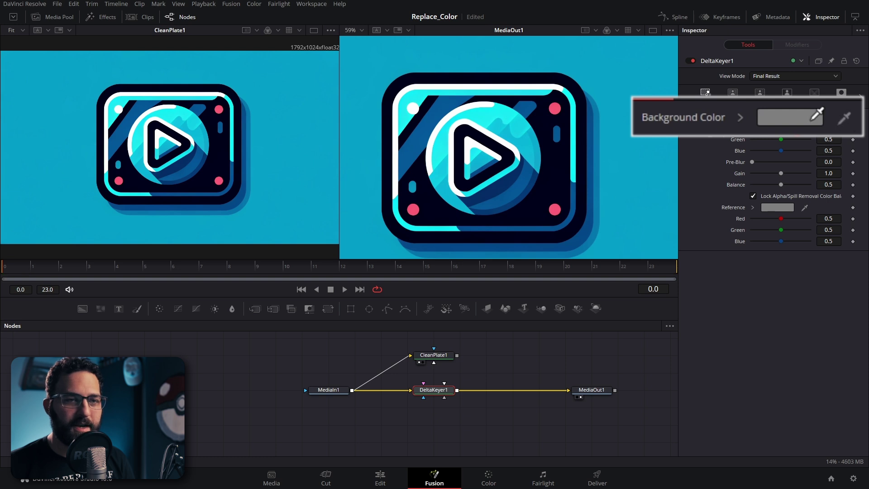
drag(805, 117, 558, 105)
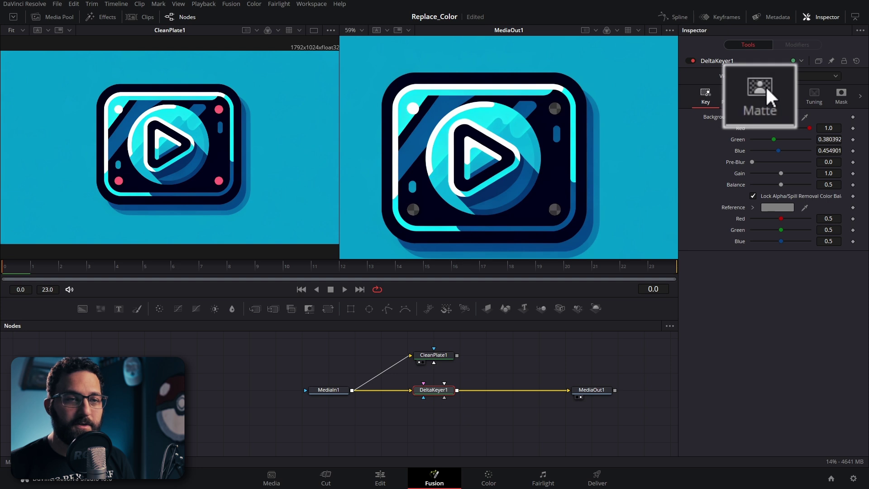
On the Matte tab, set a cyan Replace Color, Hard Color mode, and Erode/Dilate 0.16.
click(761, 94)
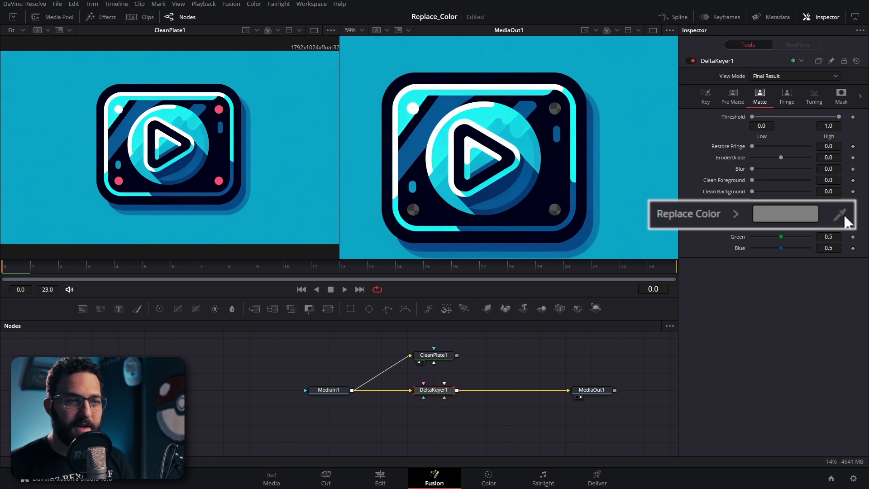
drag(840, 214, 485, 114)
click(765, 202)
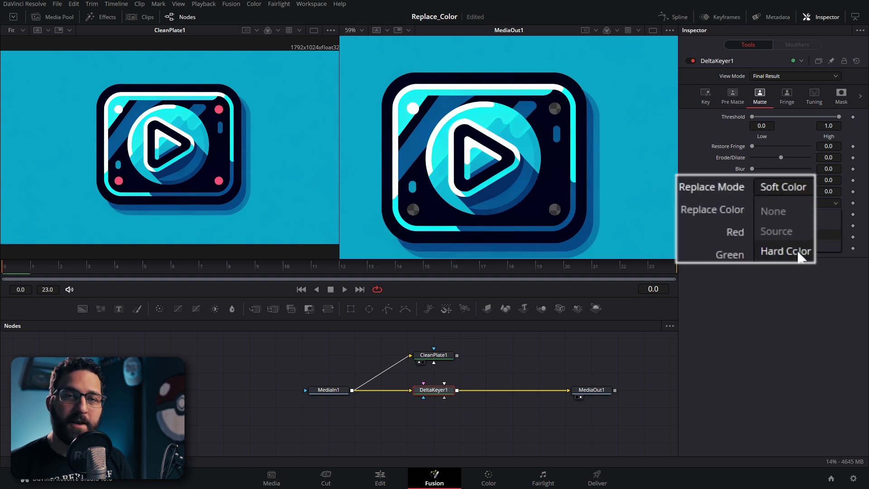
click(765, 235)
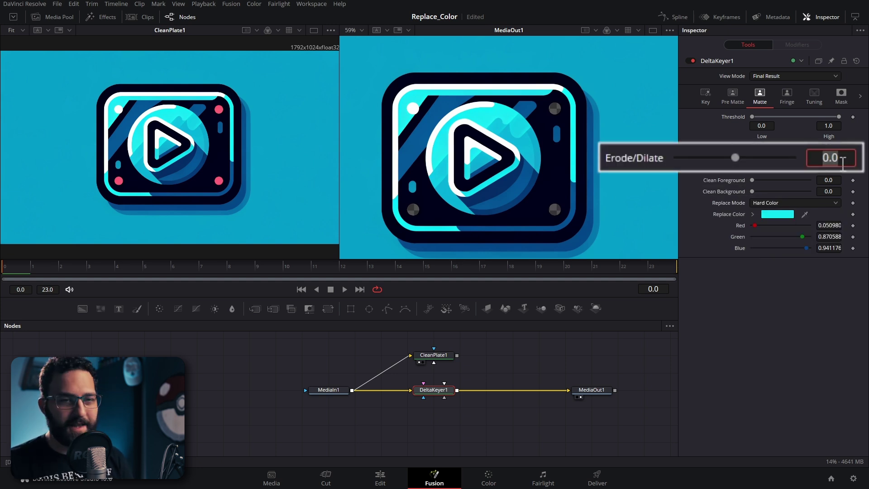
text(0.1)
key(Return)
mouse_move(797, 168)
mouse_down()
mouse_move(754, 168)
mouse_move(809, 171)
mouse_up()
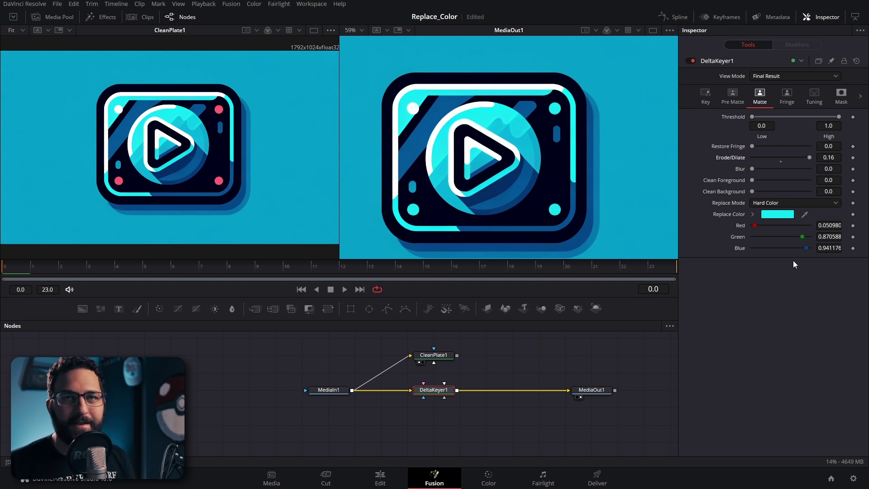
Zoom in to inspect the cyan dots, then select CleanPlate1.
scroll(576, 101, up, 3)
scroll(577, 101, up, 8)
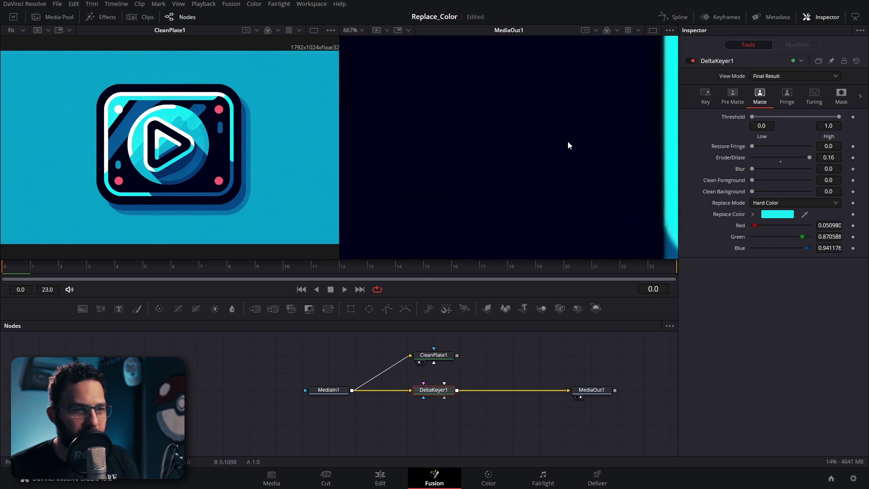
scroll(549, 113, down, 4)
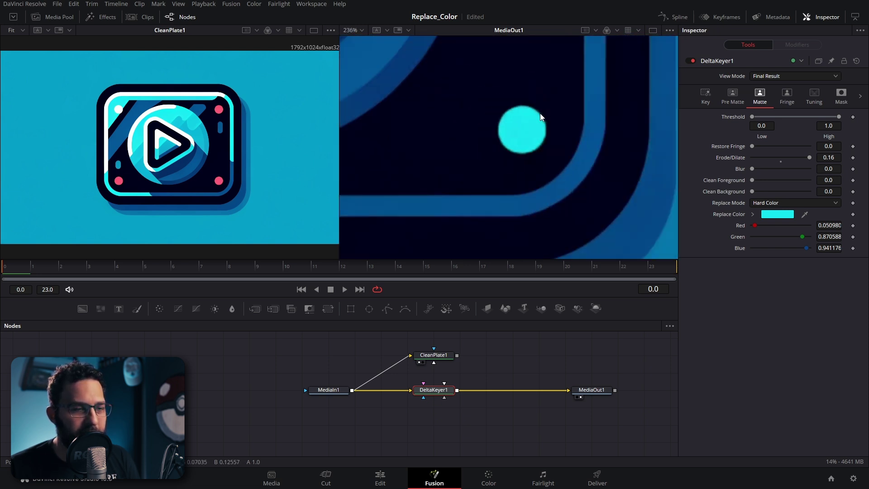
scroll(549, 99, down, 2)
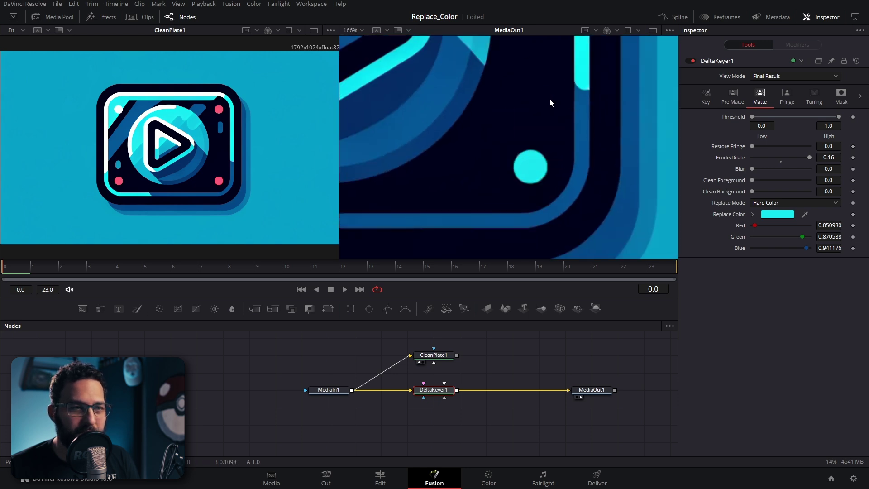
scroll(547, 167, up, 2)
scroll(547, 168, up, 3)
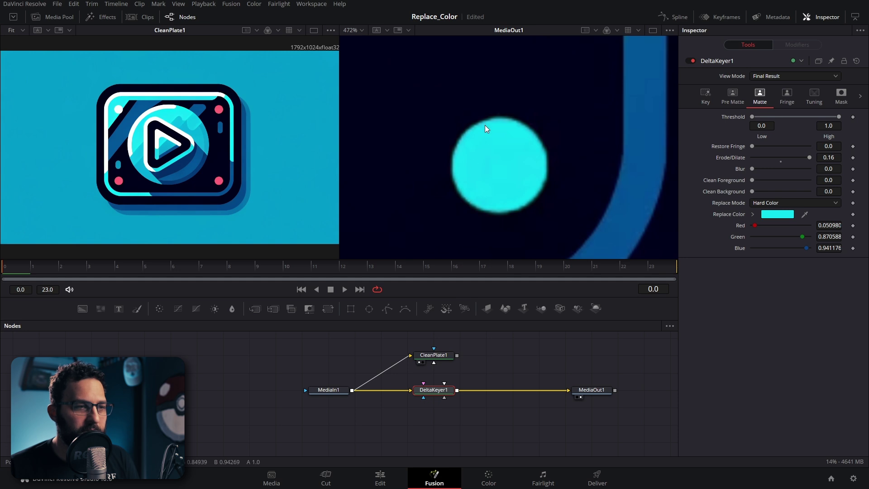
click(447, 357)
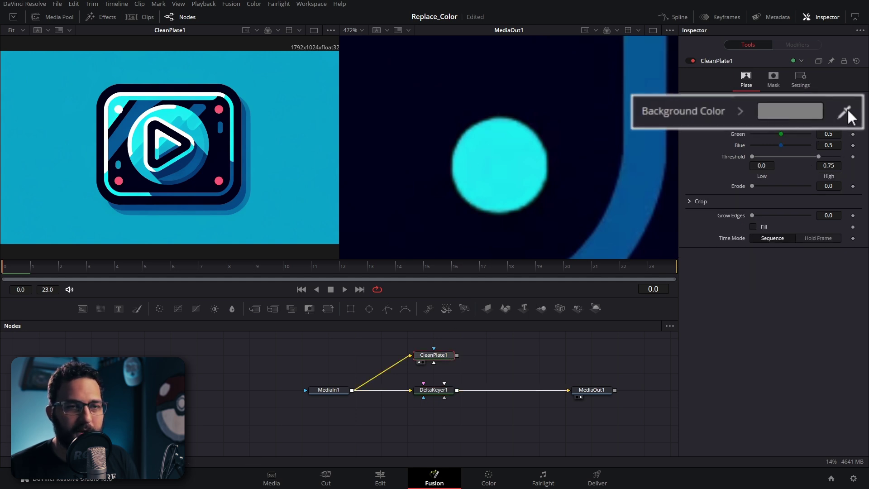
Sample the pink dot in CleanPlate1 and connect it to DeltaKeyer1's clean-plate input.
drag(804, 111, 222, 106)
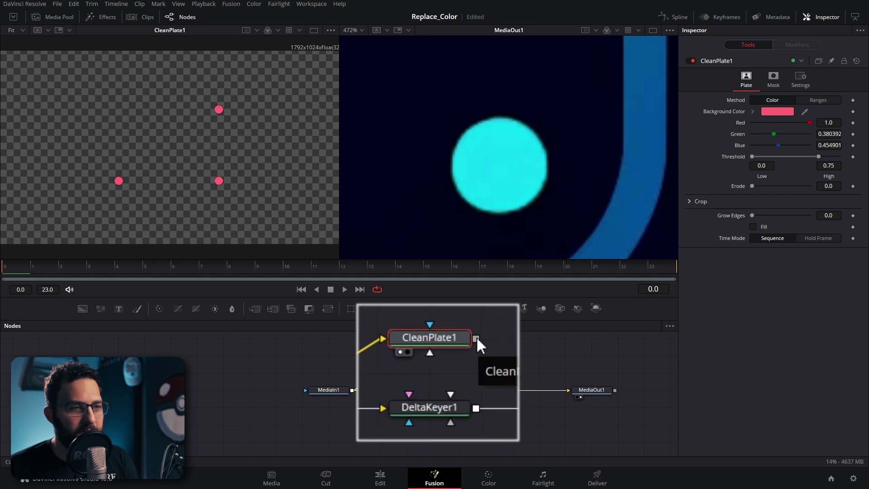
drag(476, 336, 424, 409)
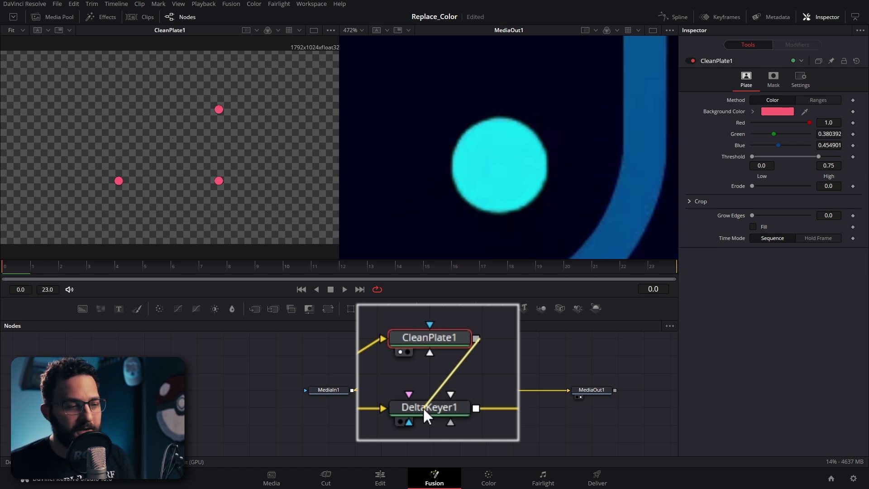
drag(423, 406, 422, 405)
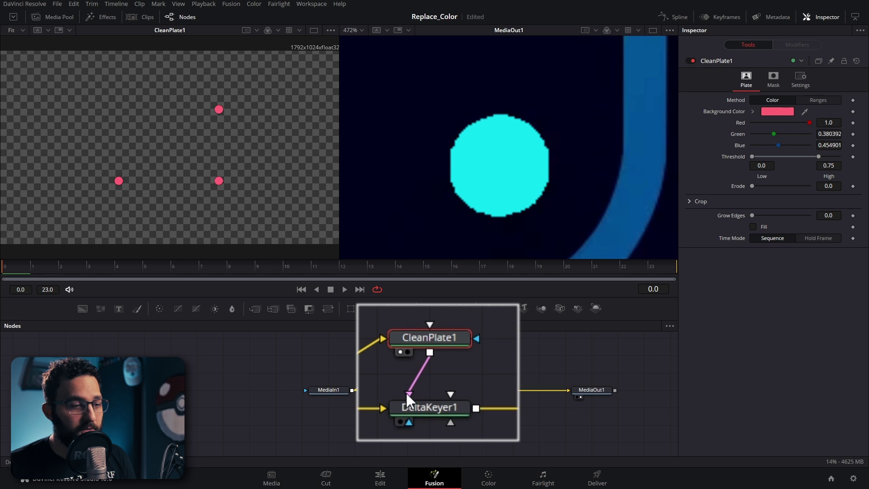
Set CleanPlate1's Grow Edges to 0.0126 and Threshold High to 0.761.
drag(752, 215, 762, 216)
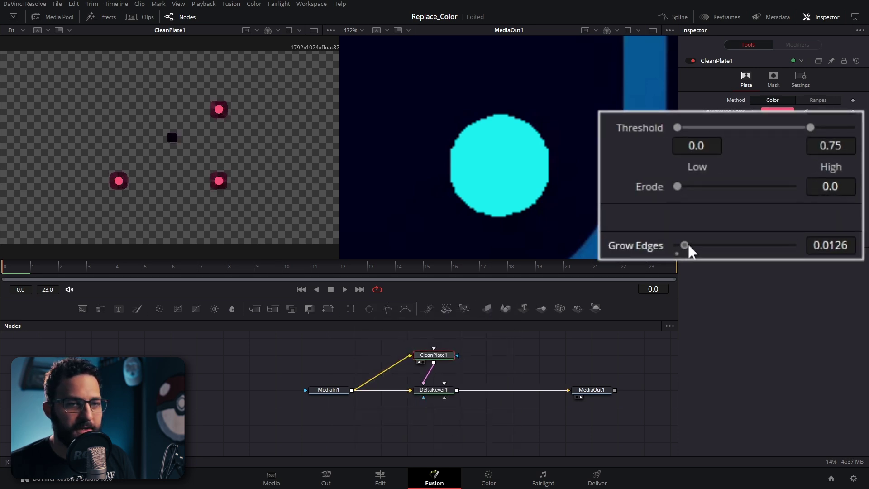
mouse_move(809, 127)
mouse_down()
mouse_move(776, 130)
mouse_move(811, 126)
mouse_up()
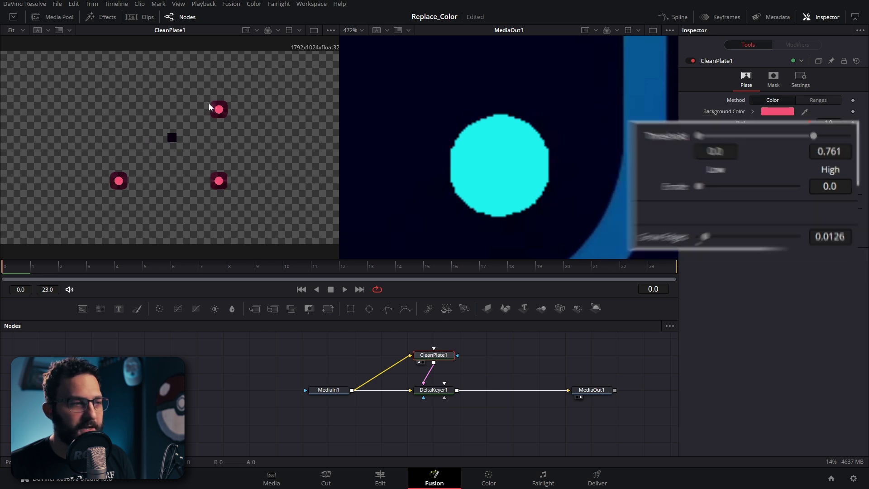
scroll(217, 109, down, 2)
scroll(217, 116, up, 3)
scroll(208, 117, up, 3)
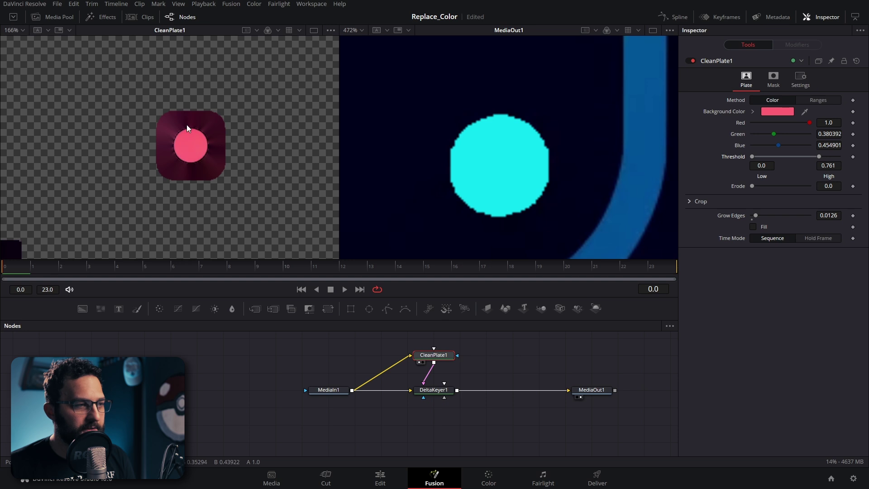
scroll(186, 151, down, 1)
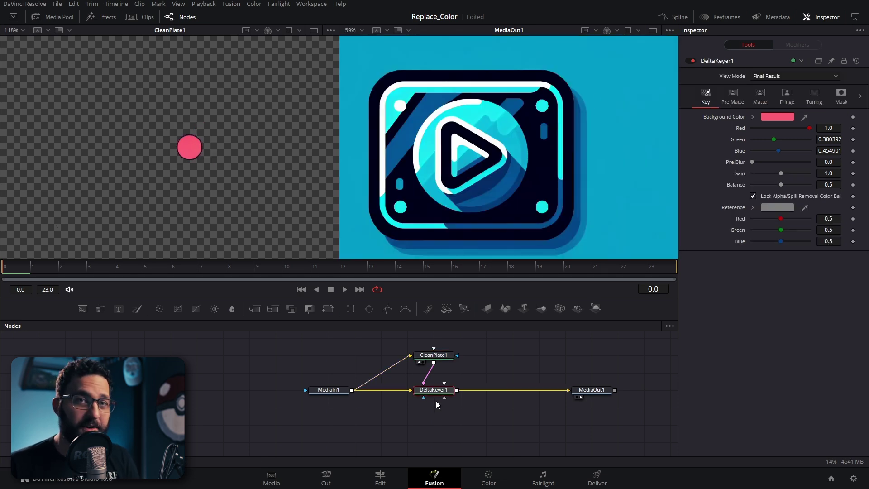
Toggle CleanPlate1 off and back on to compare the keyed result.
click(443, 355)
scroll(543, 101, up, 10)
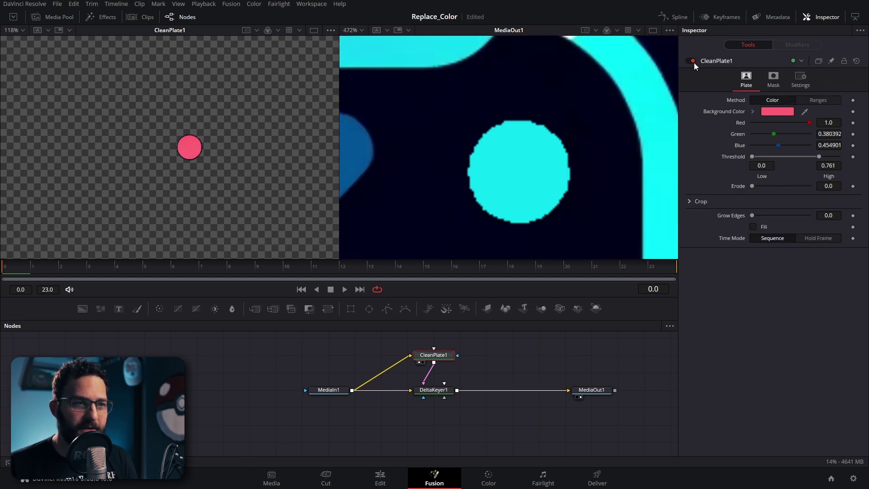
click(692, 61)
click(692, 60)
scroll(593, 115, down, 10)
scroll(449, 77, up, 7)
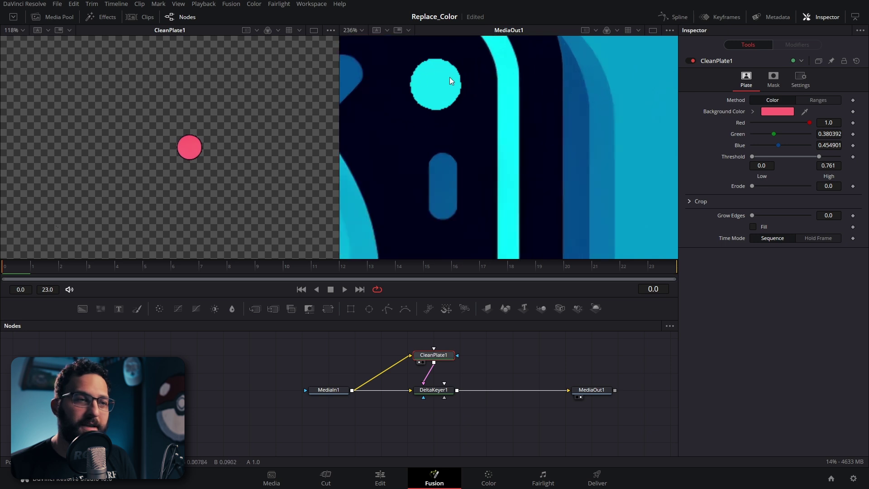
scroll(436, 71, up, 2)
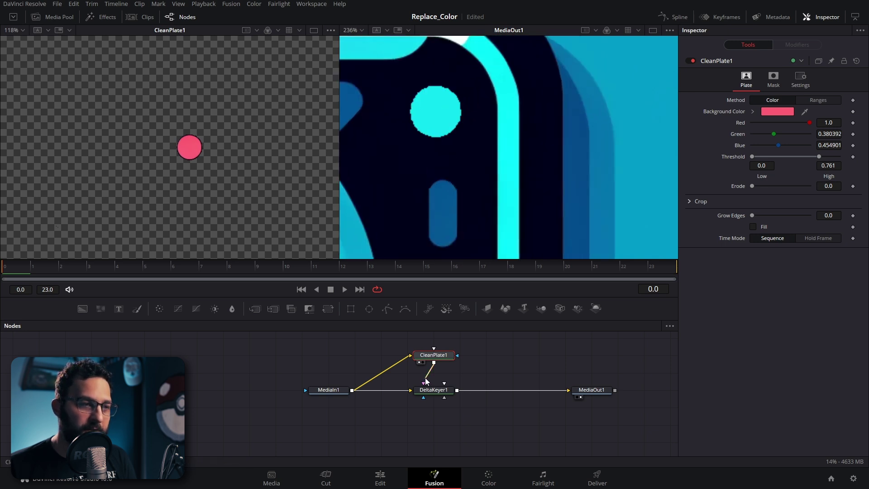
Disconnect CleanPlate1 from DeltaKeyer1, fit the viewer, and reselect DeltaKeyer1.
drag(428, 380, 453, 330)
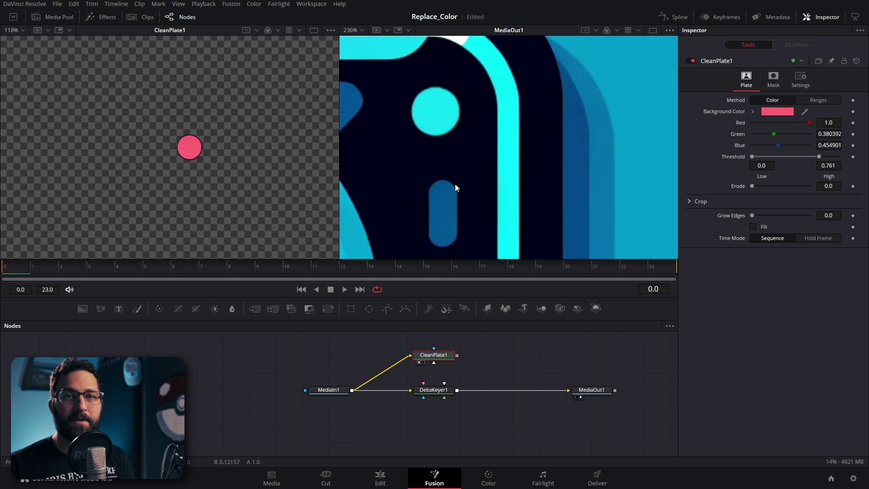
key(ctrl+f)
click(433, 389)
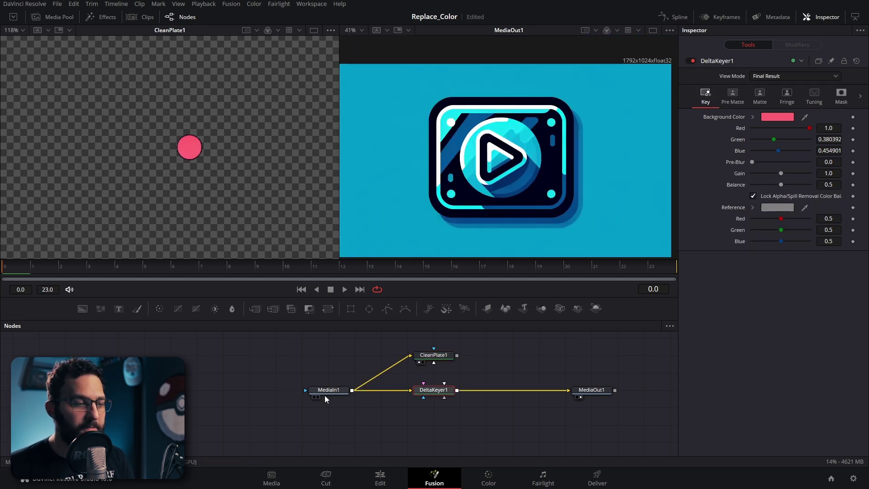
View MediaIn1 and check Rectangle1, then set DeltaKeyer1's Solid Source Alpha to Subtract.
click(328, 390)
key(1)
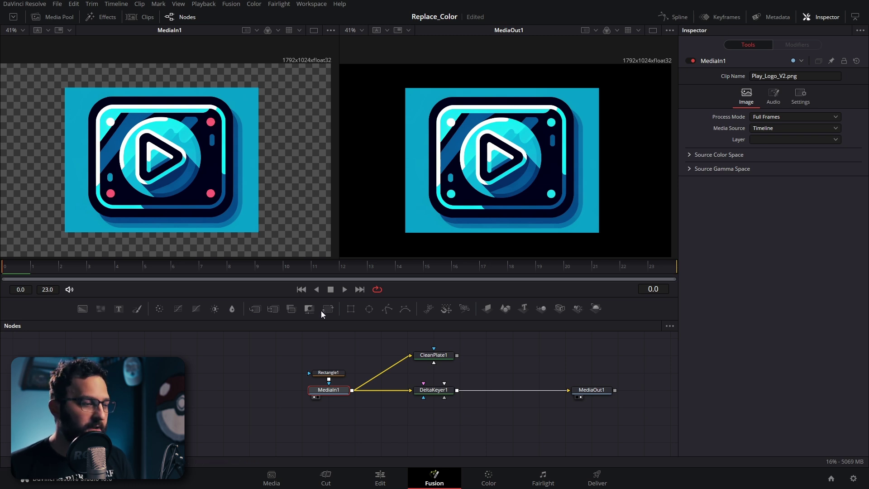
click(337, 373)
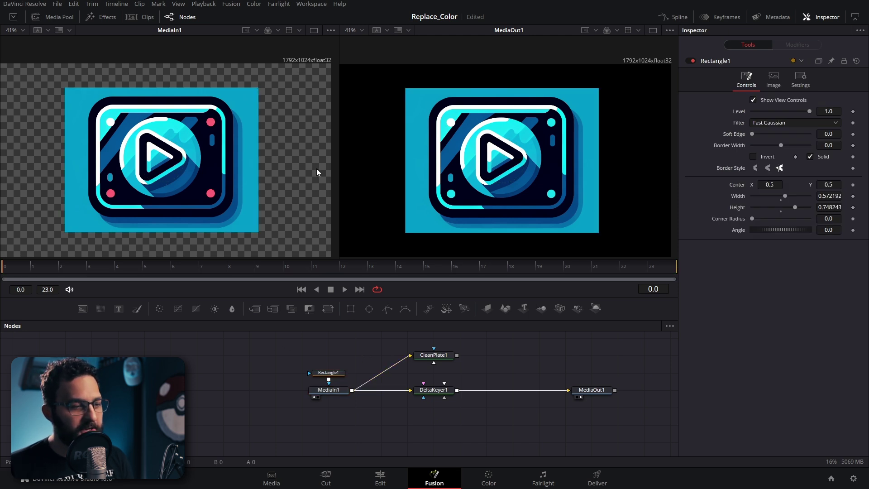
click(440, 392)
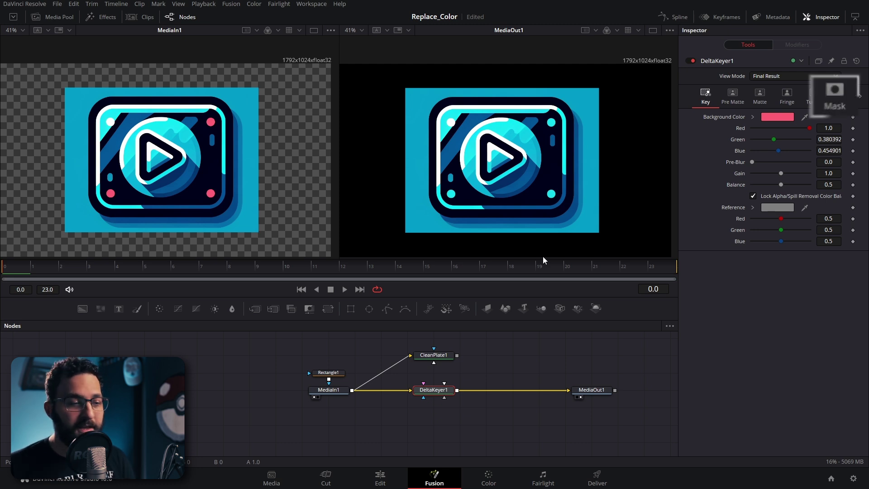
click(840, 95)
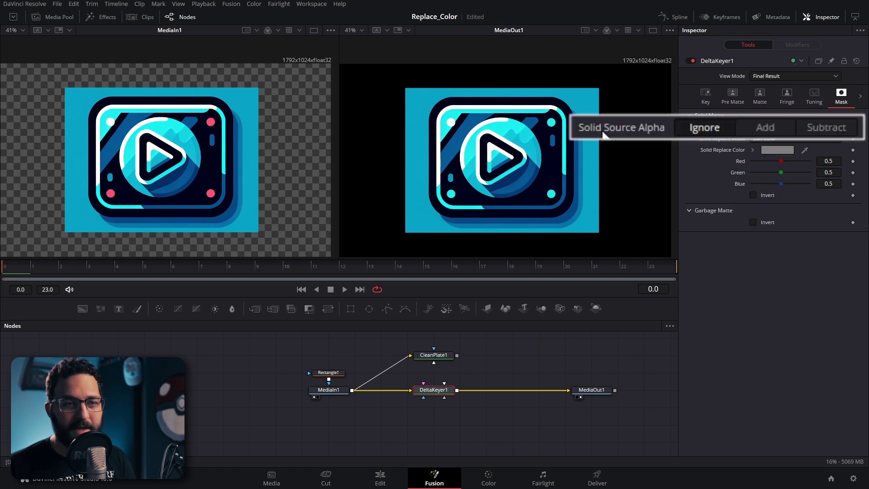
click(817, 124)
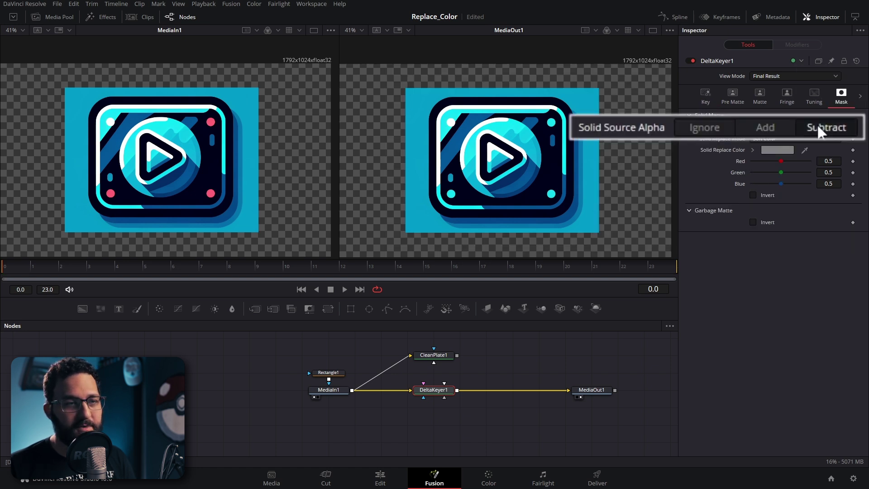